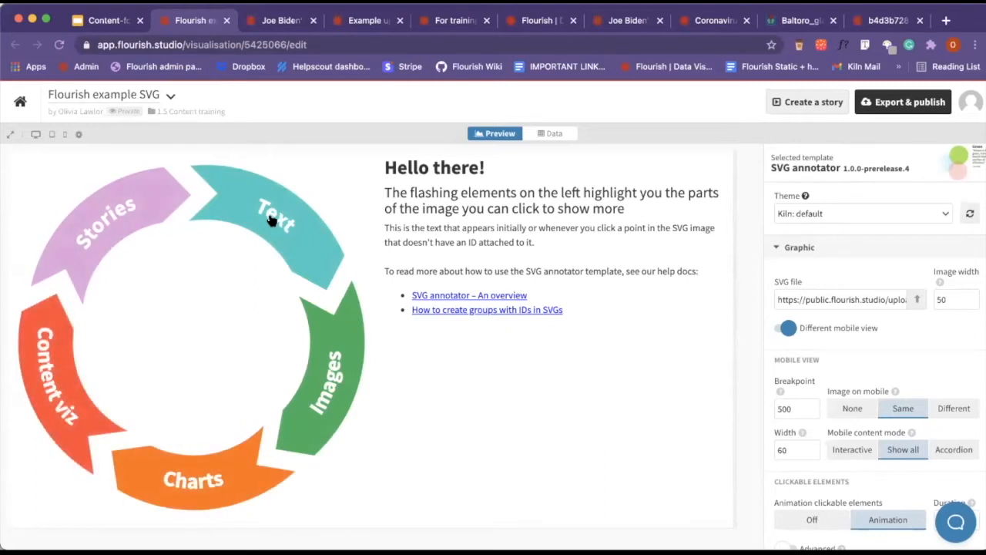
Show the Text segment's annotation in the preview and check its matching ID cell in the data sheet.
click(271, 221)
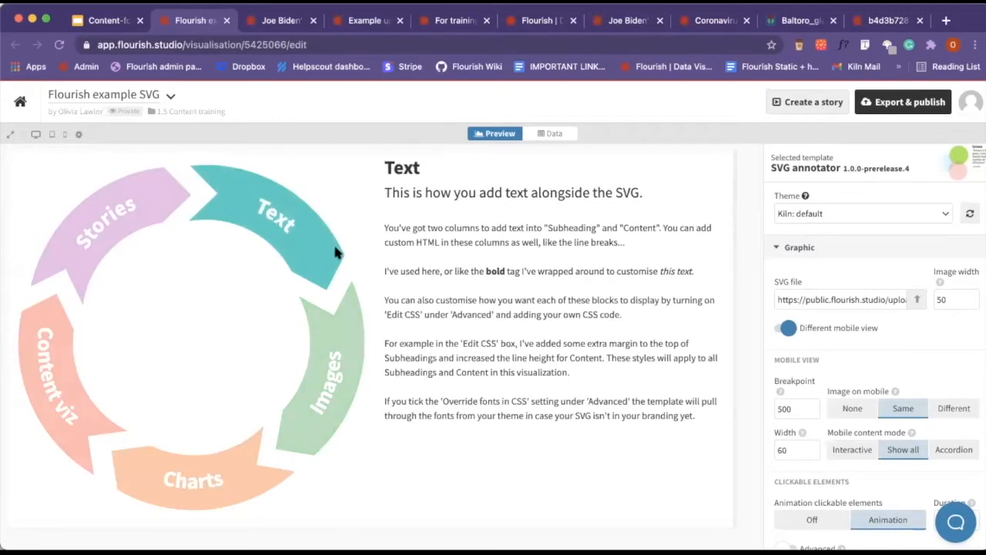
click(552, 134)
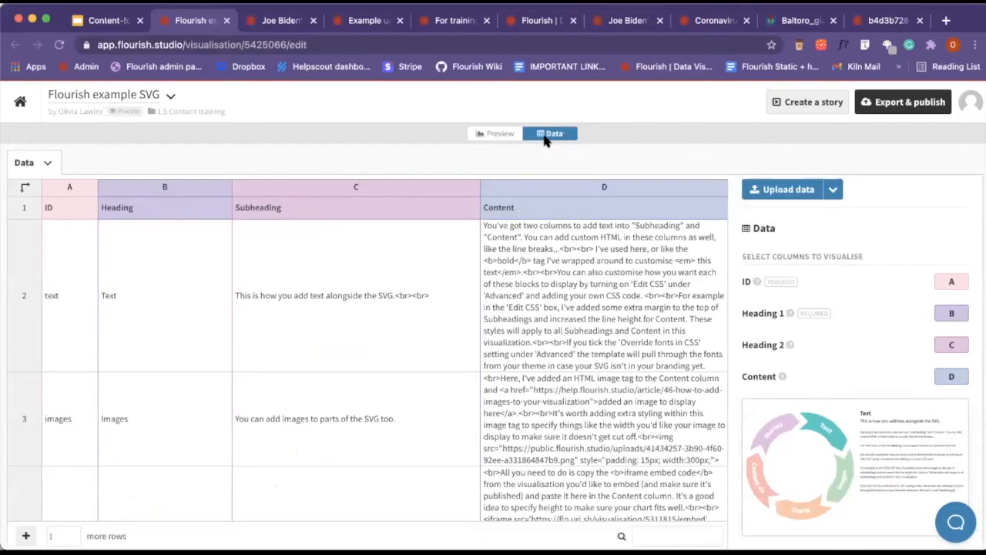
click(85, 278)
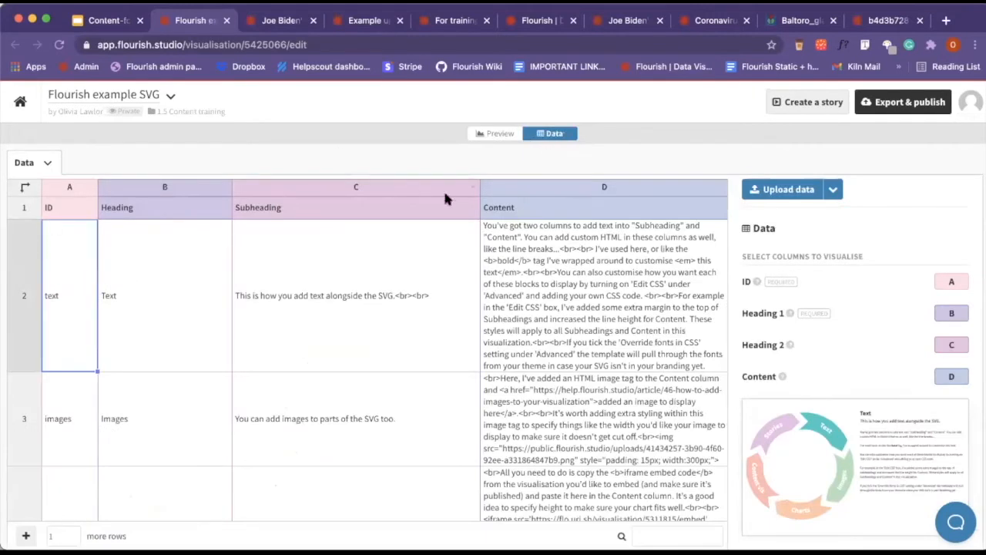
click(497, 133)
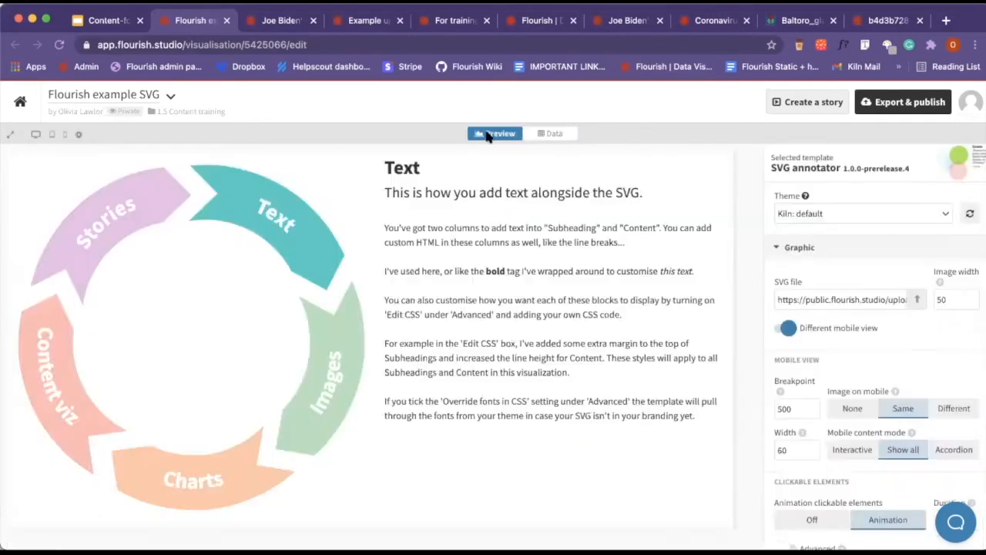
Copy the visualisation's SVG file URL, download the file from it, and open the downloaded SVG in the browser.
triple_click(871, 299)
key(ctrl+c)
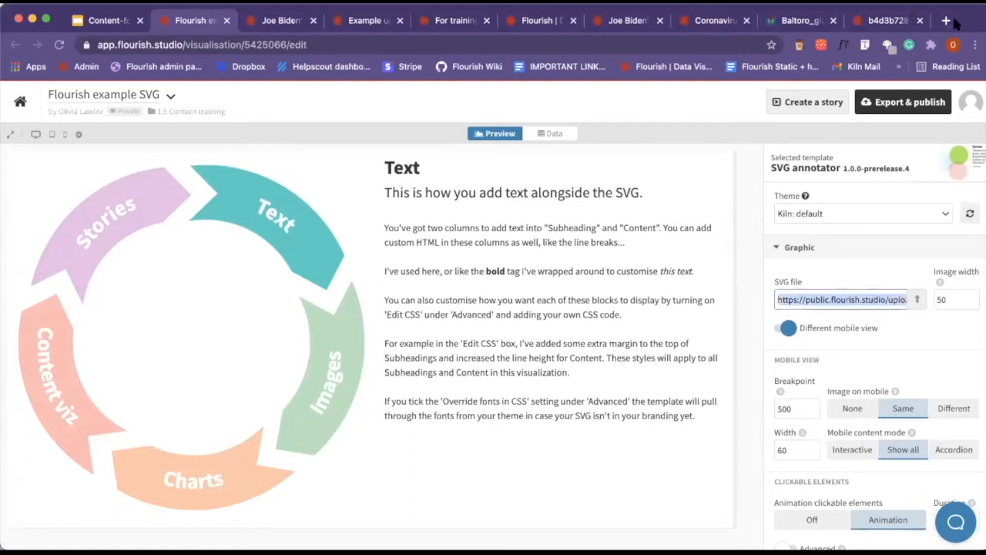
click(946, 20)
key(ctrl+v)
key(Return)
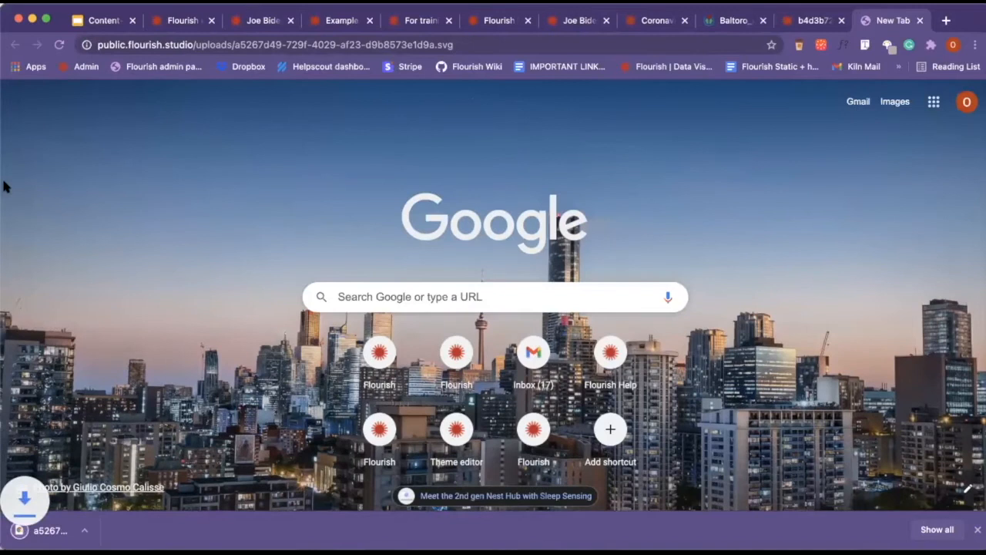
click(44, 535)
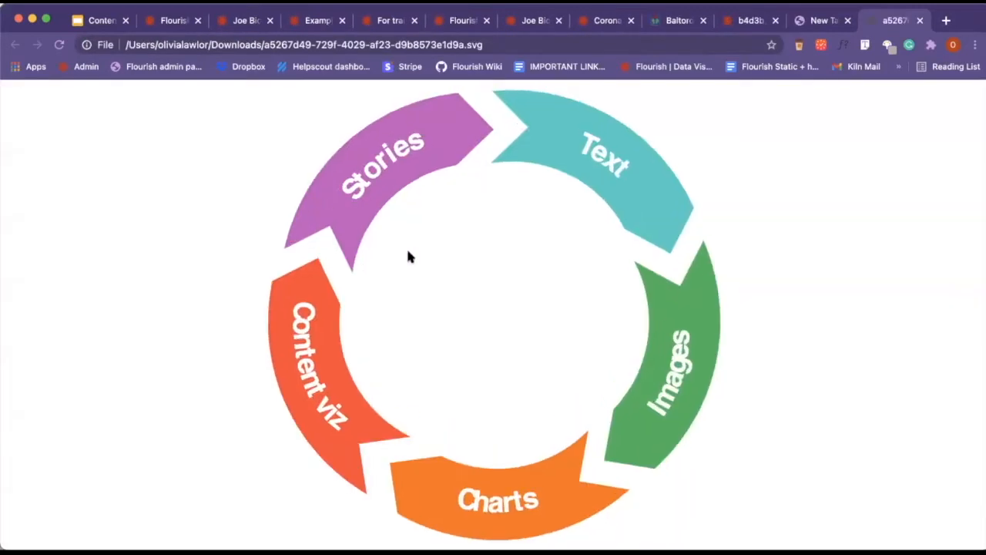
Inspect the downloaded SVG's code and expand the Artboard1 group to examine the IDs of its nested groups.
right_click(409, 250)
click(445, 381)
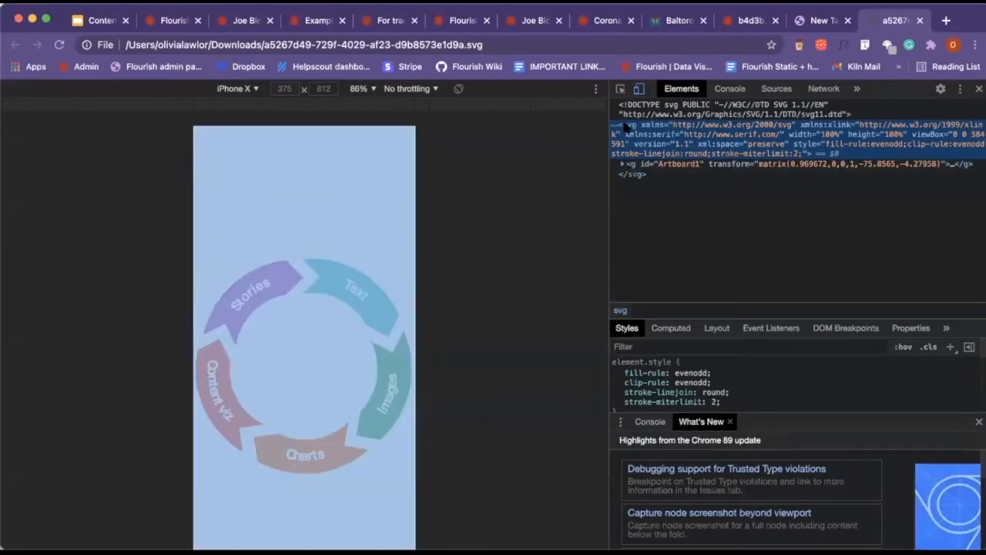
click(622, 164)
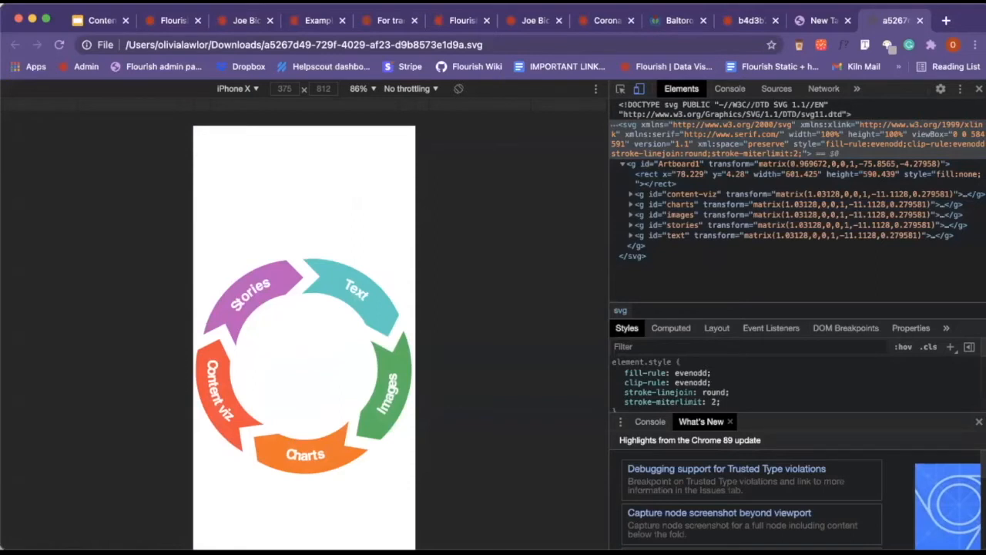
Open Figma in a new browser tab and load the Heathrow Airport design file.
click(948, 19)
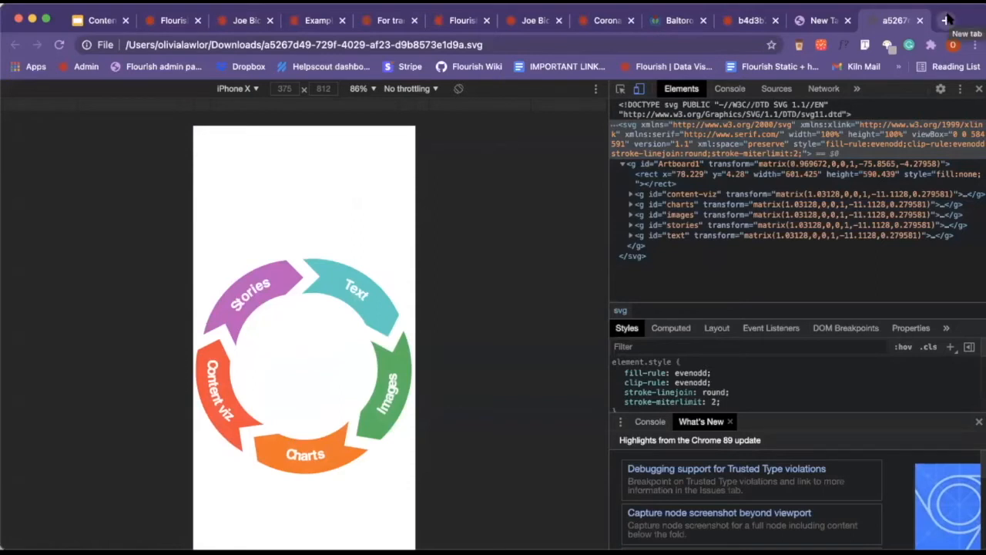
text(fi)
key(Return)
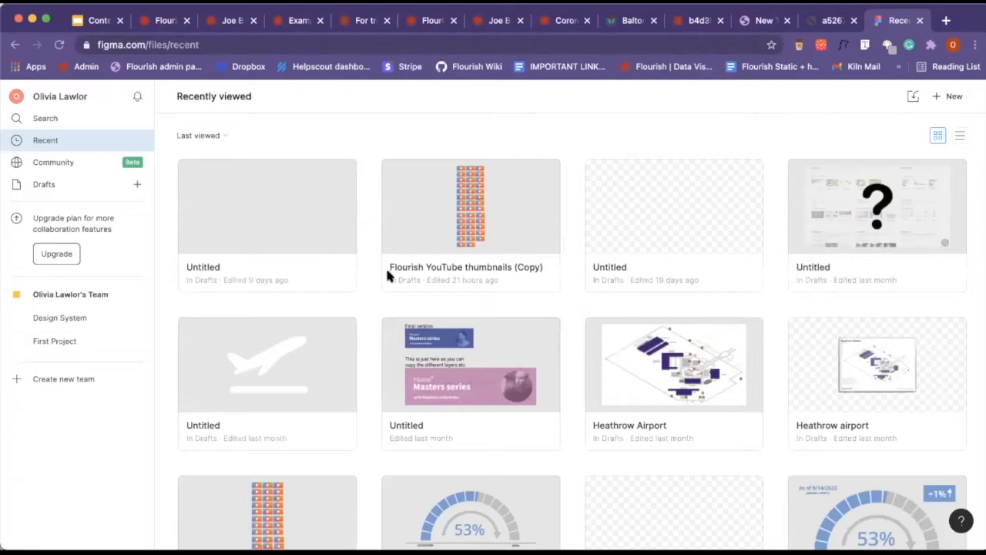
click(672, 341)
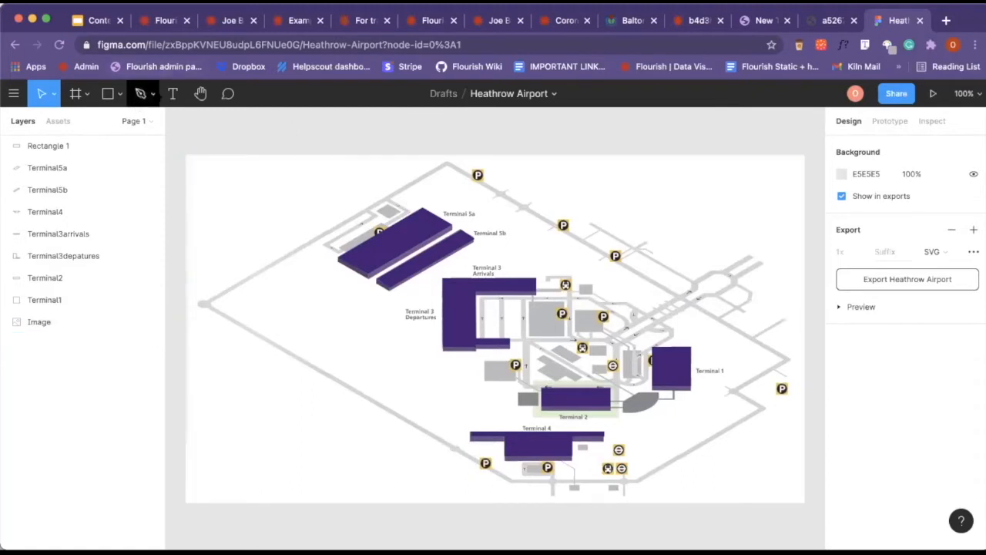
Select the Terminal 5a building on the airport map and confirm its layer name as Terminal5a.
drag(352, 239, 367, 261)
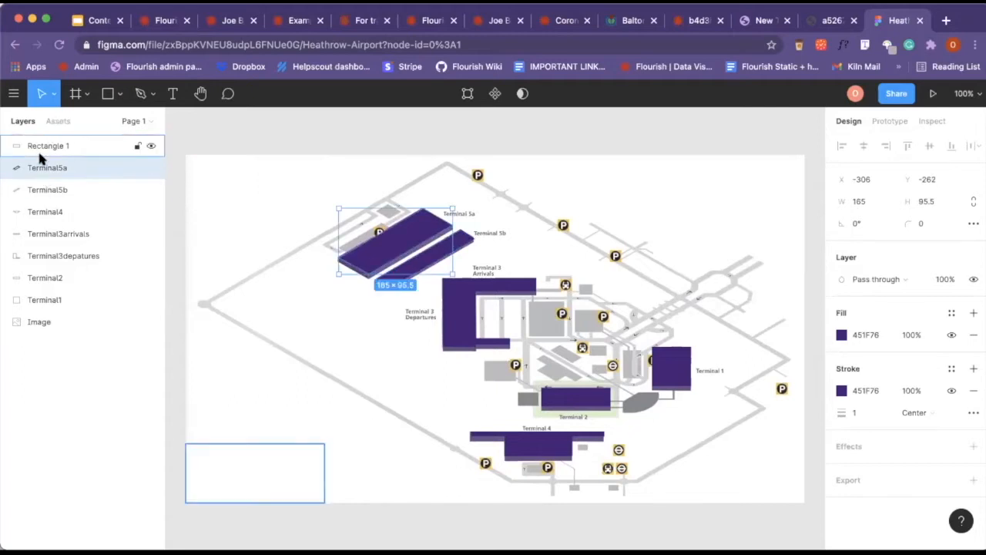
double_click(58, 167)
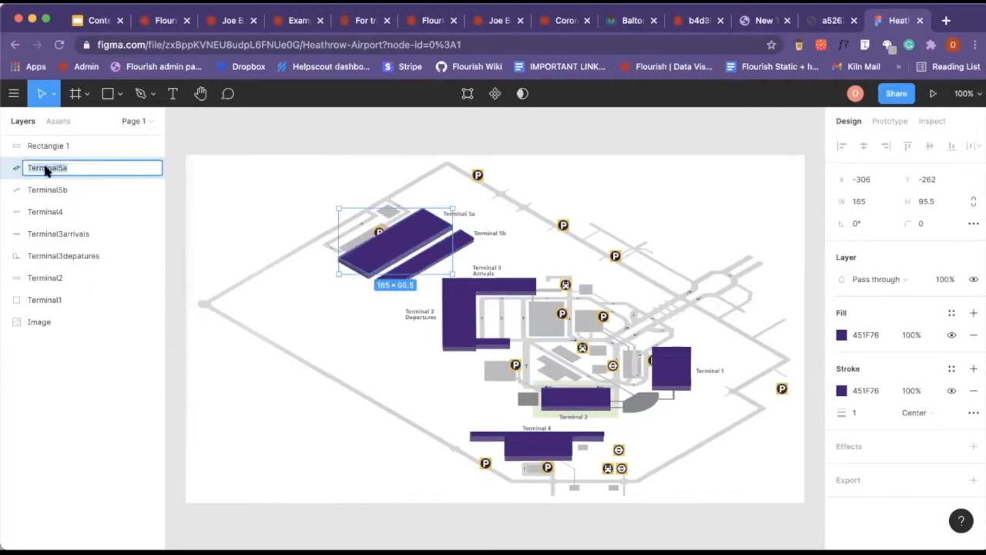
text(Term)
key(Return)
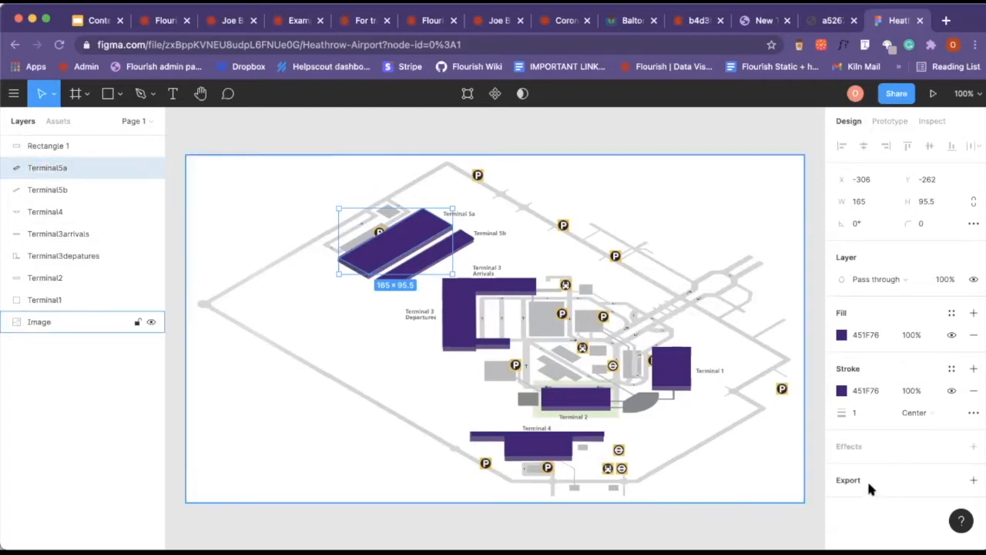
Add an SVG export setting to the Terminal5a layer with the "id" attribute included, and show the export preview.
click(972, 481)
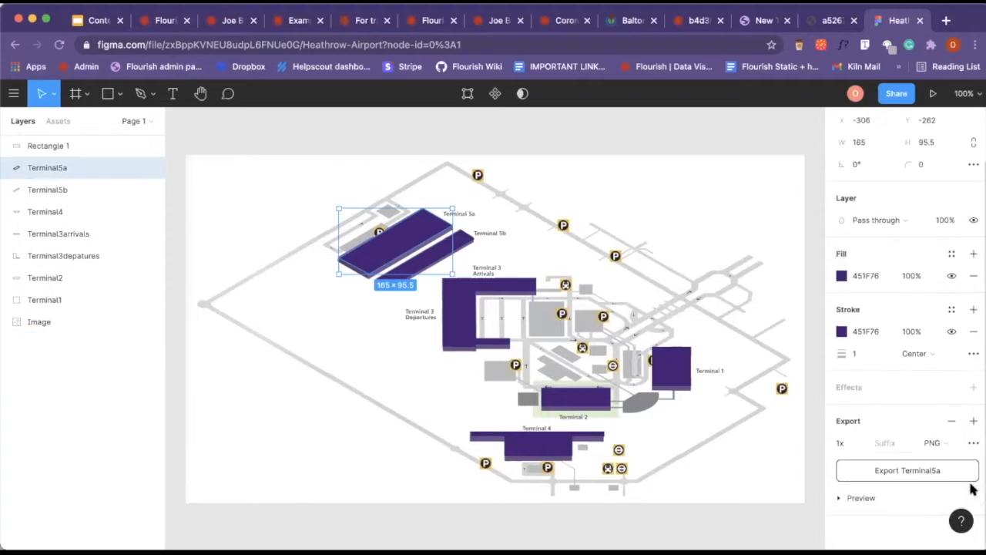
click(854, 495)
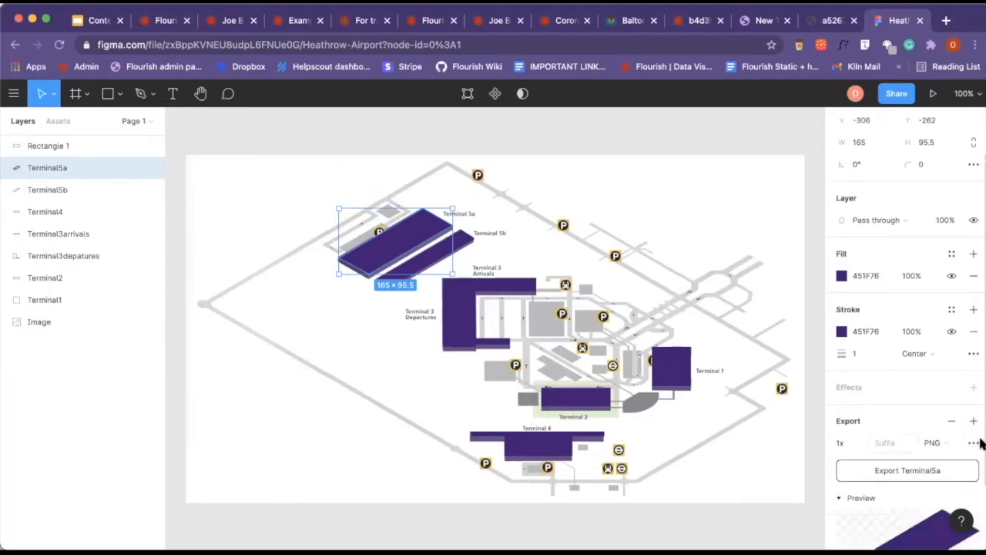
scroll(973, 447, down, 2)
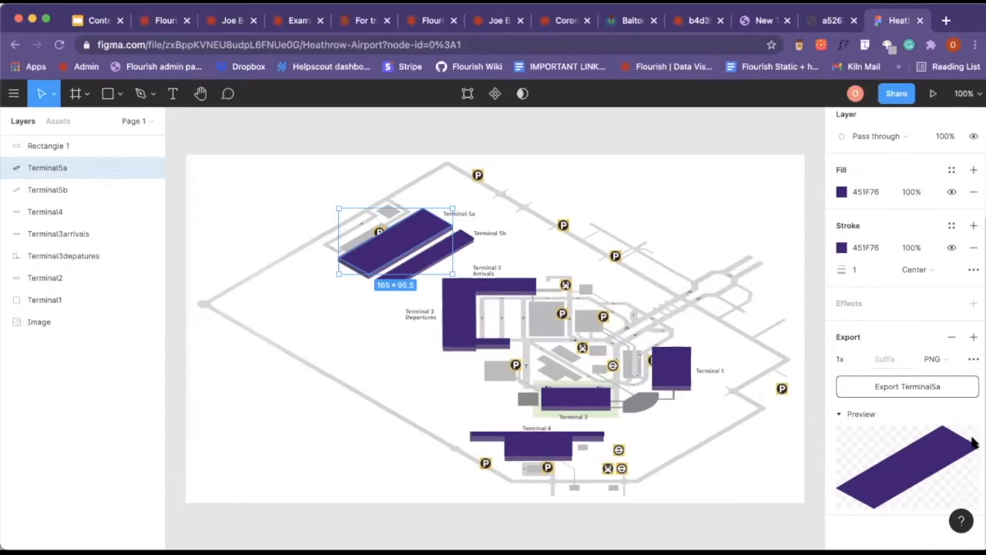
click(940, 361)
click(948, 391)
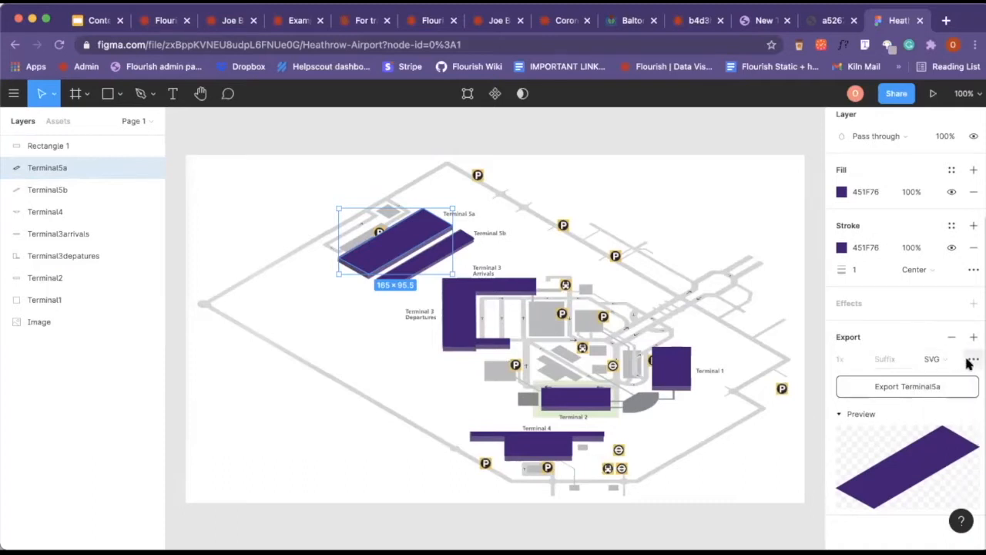
click(974, 359)
click(714, 416)
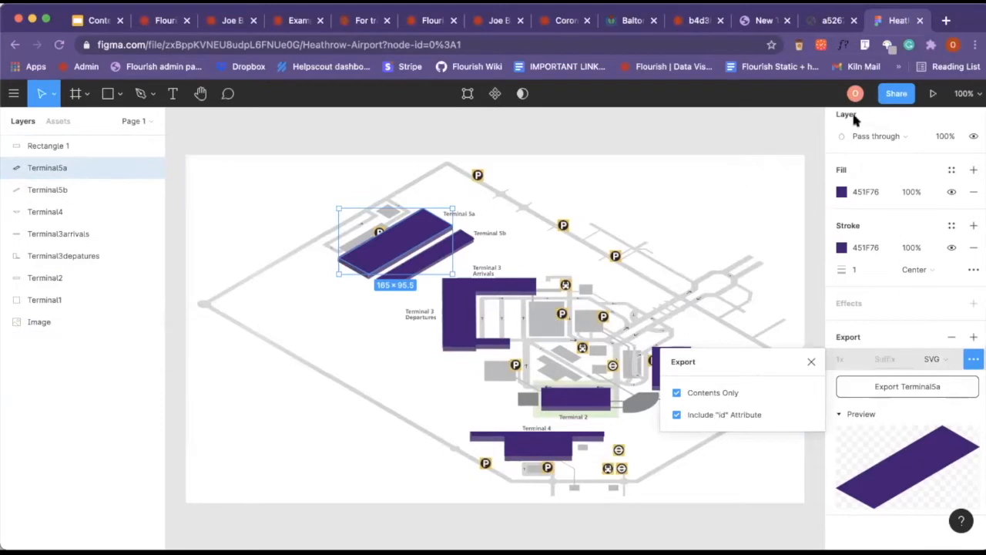
Compare the group IDs in the downloaded SVG's code with the layer names and export options in Figma.
click(823, 23)
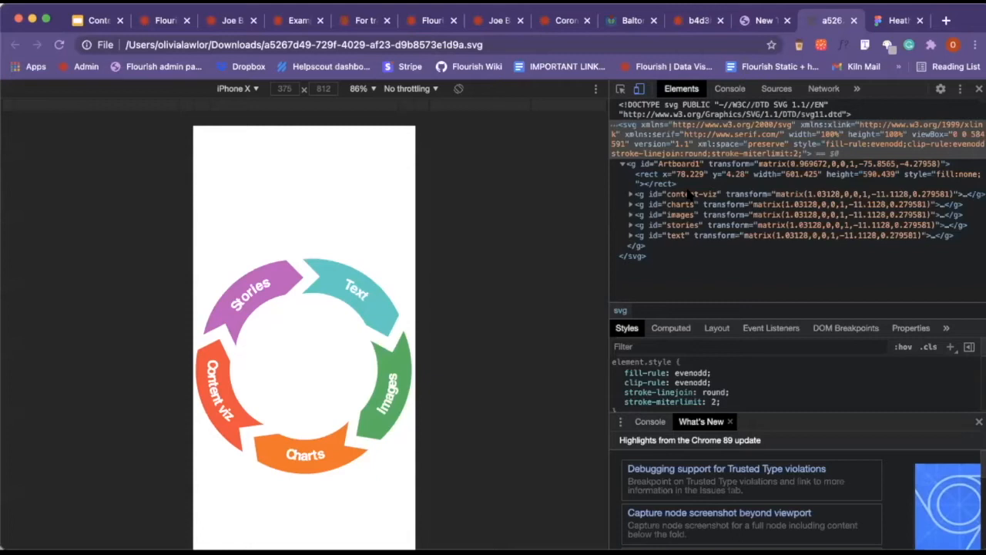
click(898, 22)
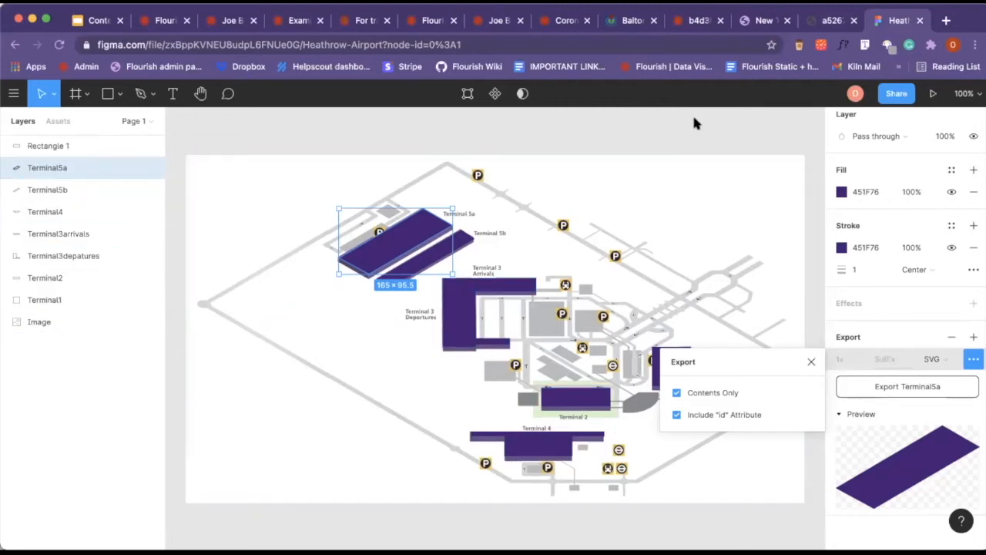
click(822, 22)
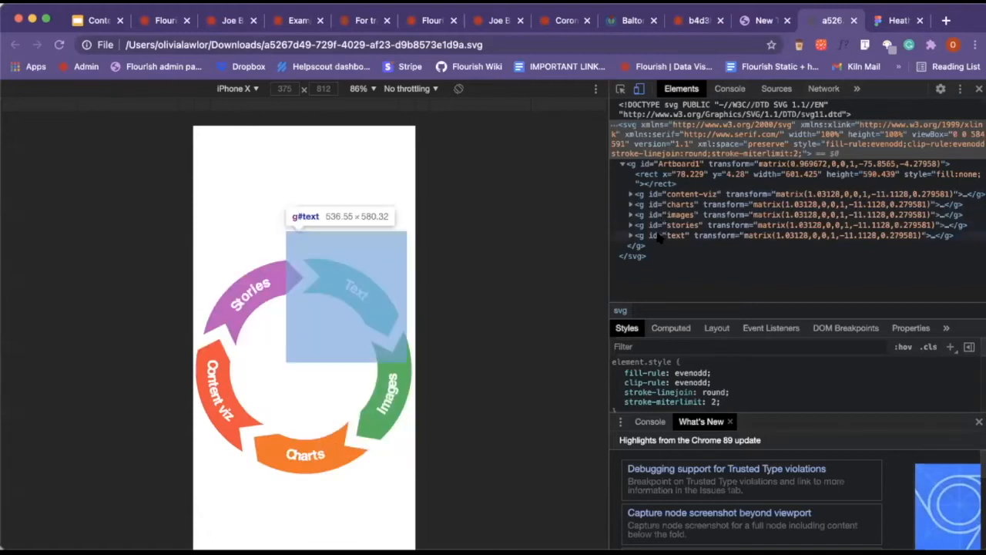
Close the leftover new tab and check the ID column assignment in the Flourish example SVG's data sheet.
click(751, 22)
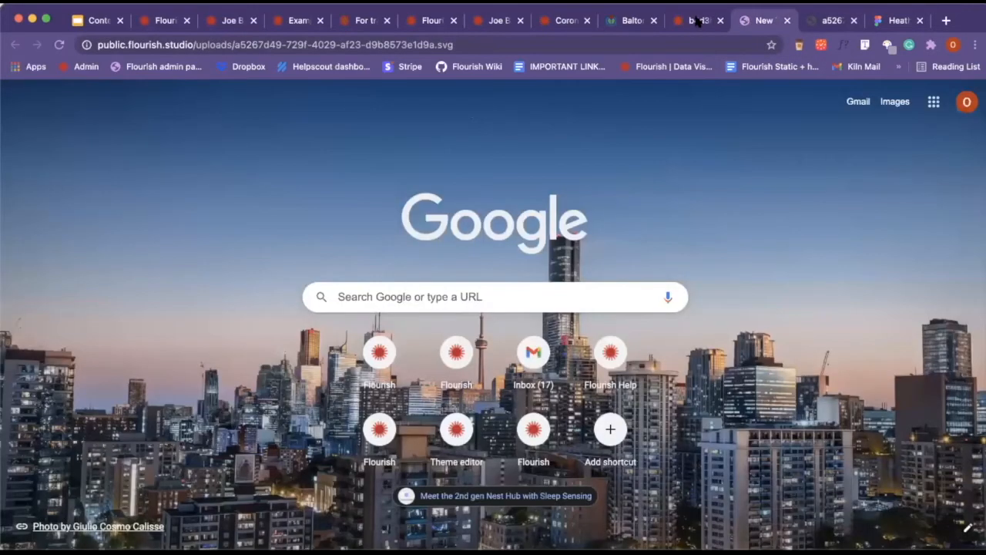
click(788, 20)
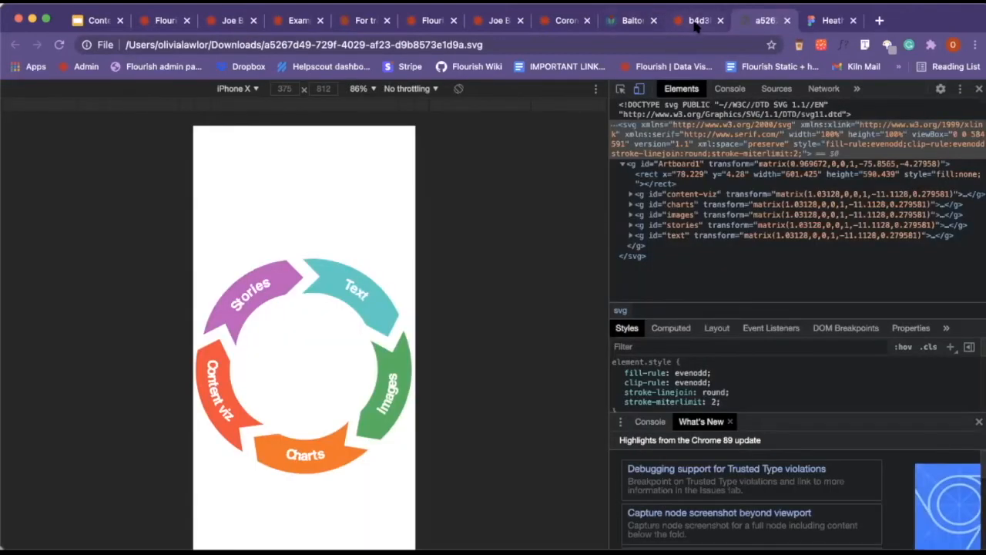
click(697, 23)
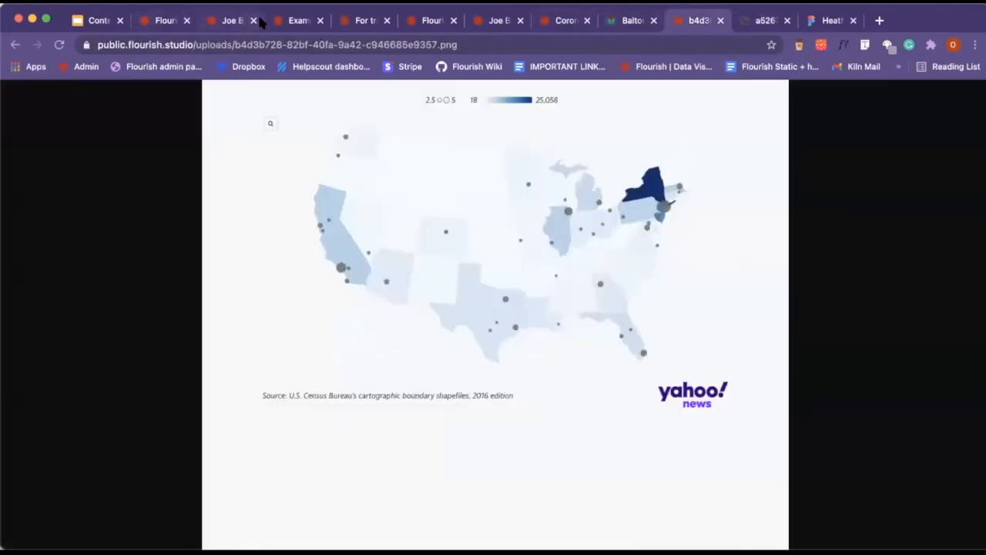
click(160, 21)
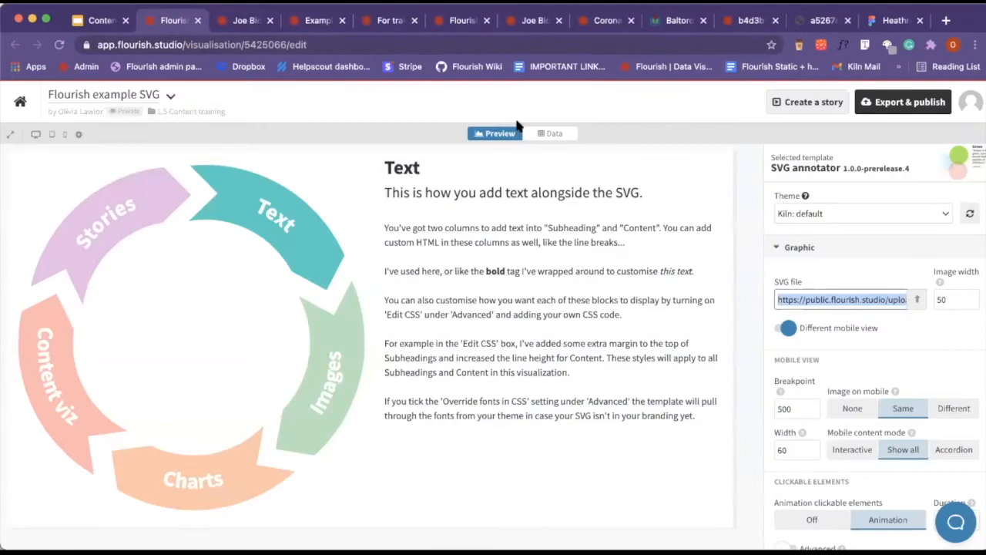
click(552, 134)
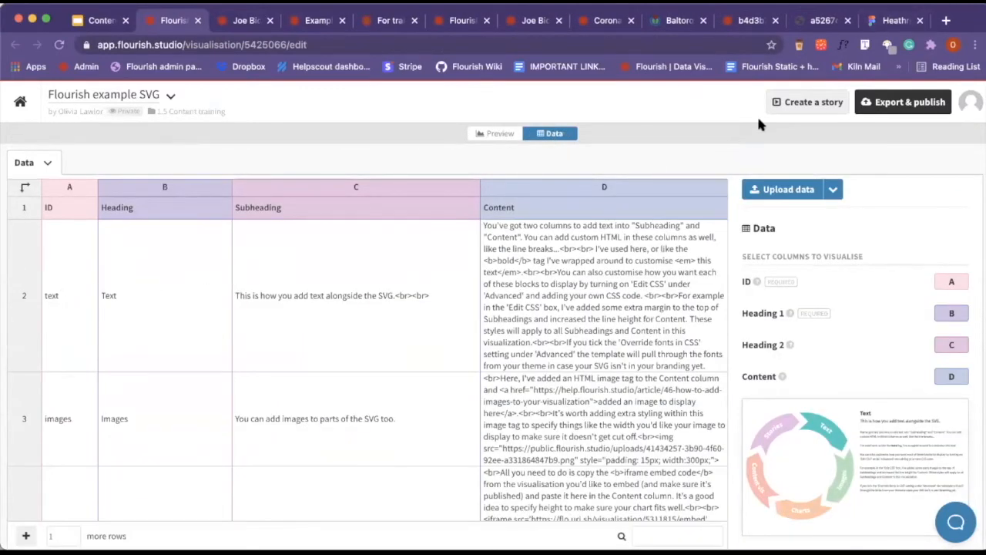
click(964, 282)
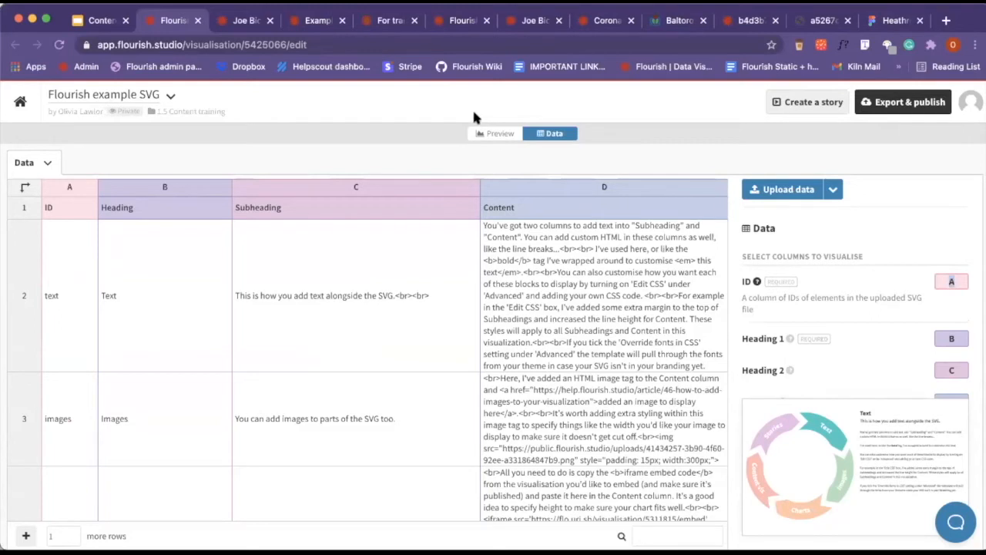
Return to the downloaded SVG, turn off the mobile device view, and inspect the Text segment's label element.
click(900, 22)
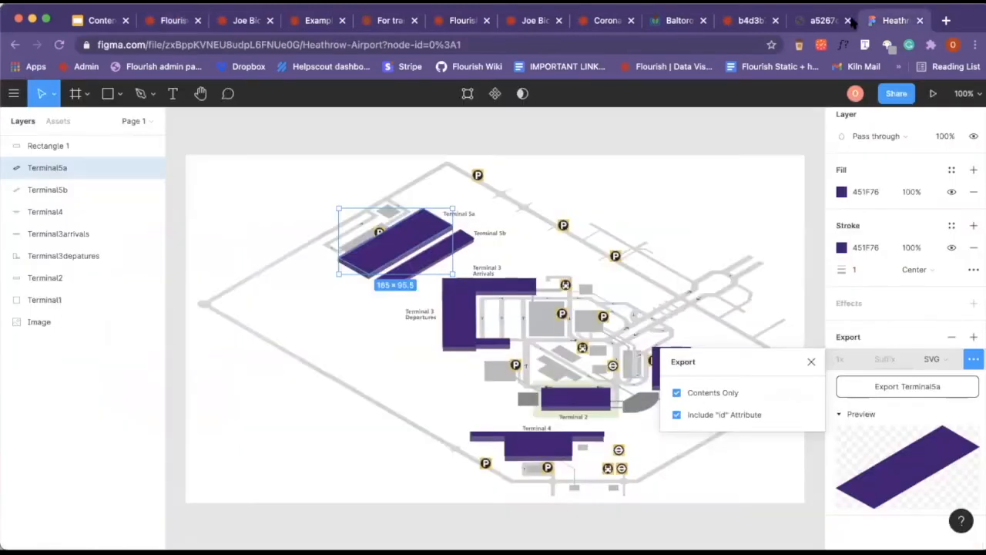
click(827, 23)
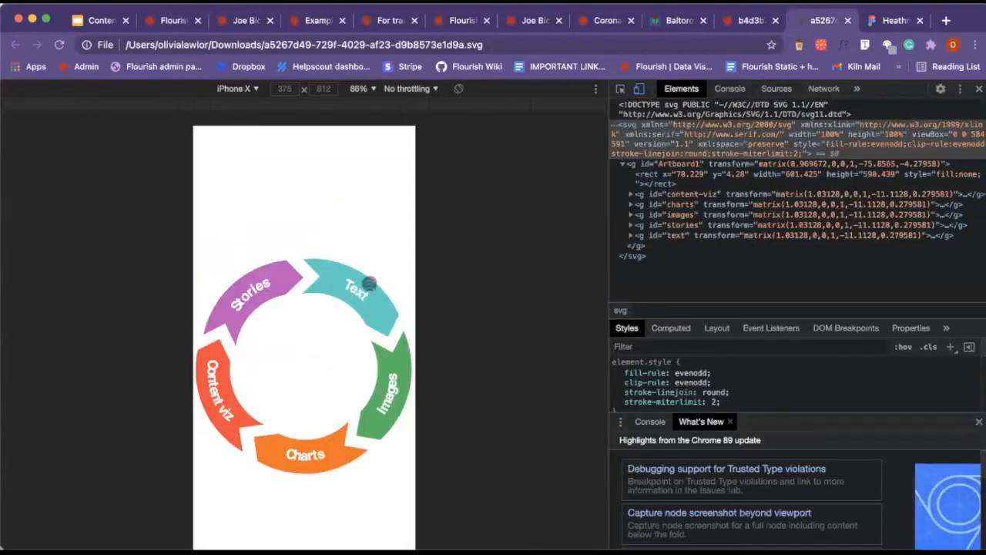
click(639, 89)
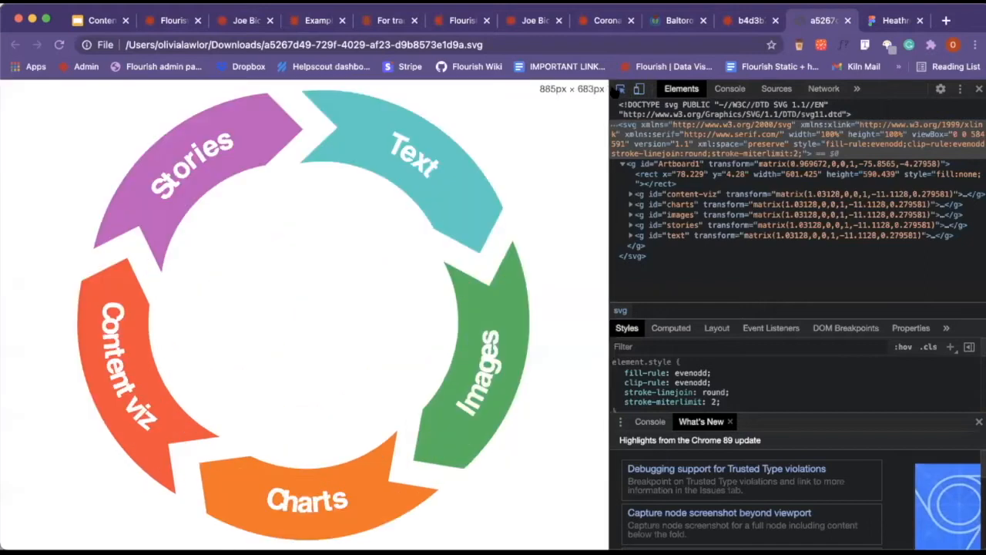
click(415, 165)
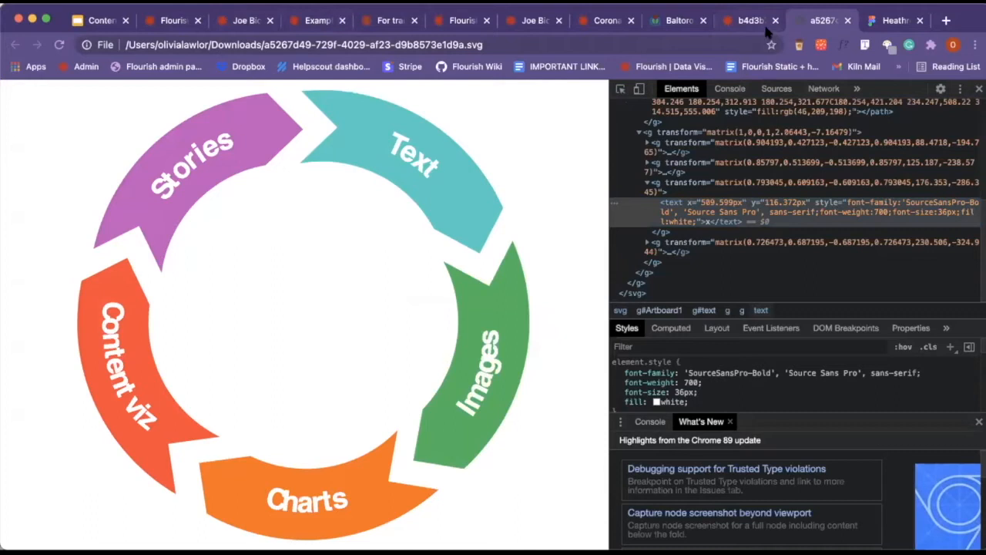
Close the downloaded SVG's tab and review the Text row in the Flourish data sheet against the preview.
click(168, 21)
click(847, 21)
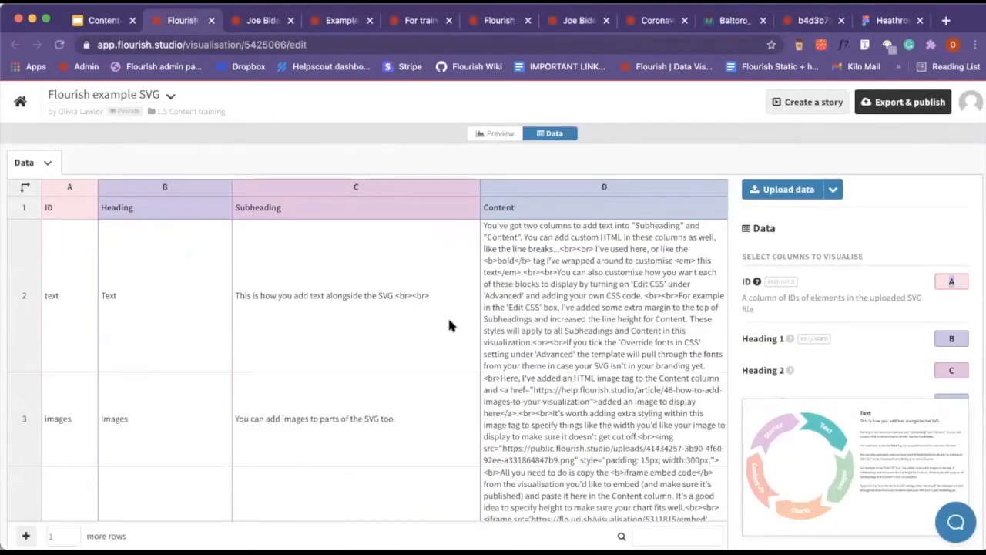
click(108, 292)
click(497, 132)
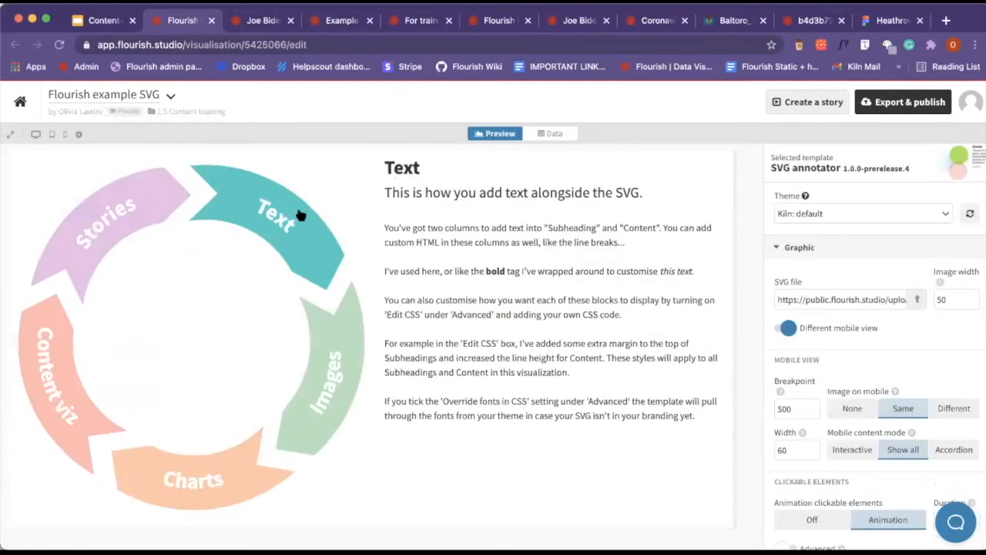
Compare the Text segment's annotation in the preview with the HTML tags in its Content cell in the data sheet.
click(231, 262)
click(282, 217)
click(556, 134)
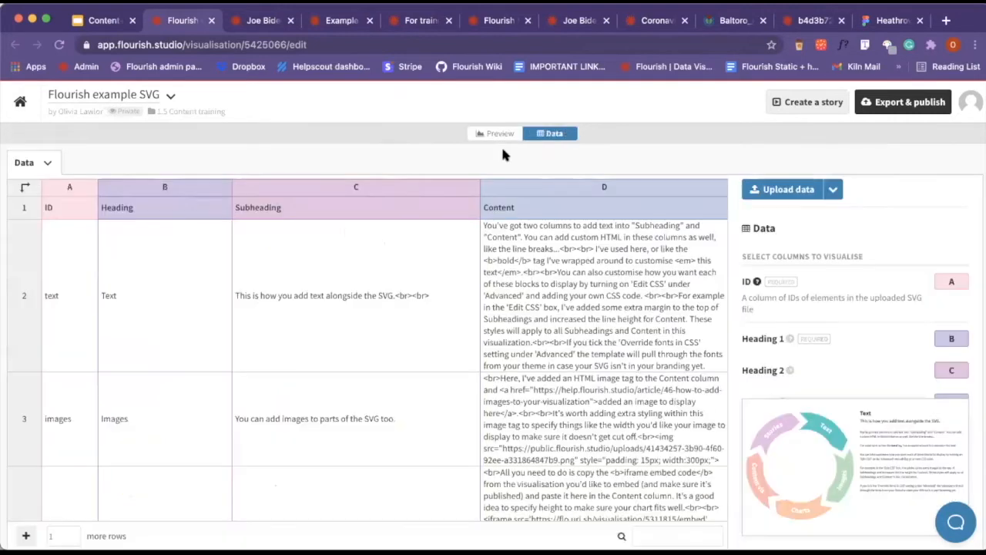
click(523, 281)
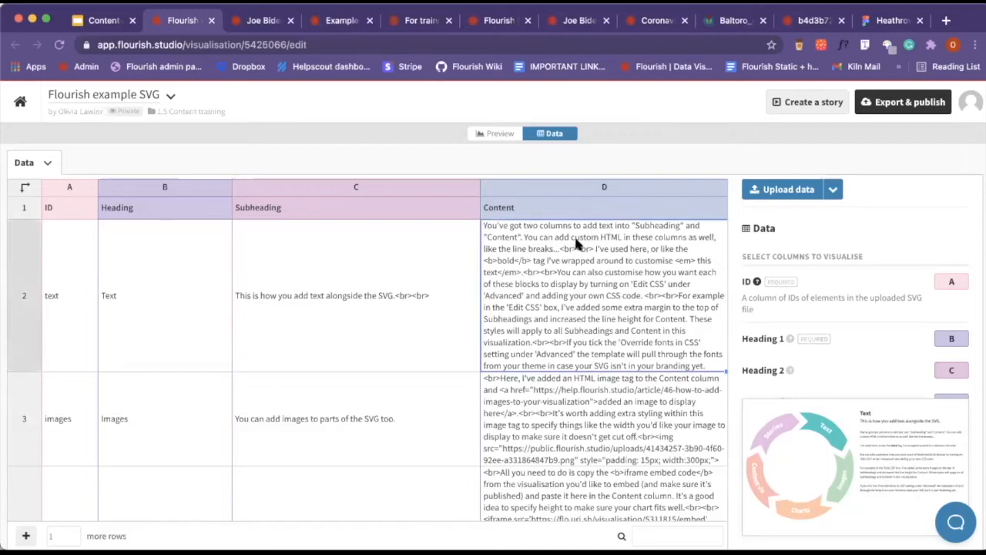
double_click(563, 251)
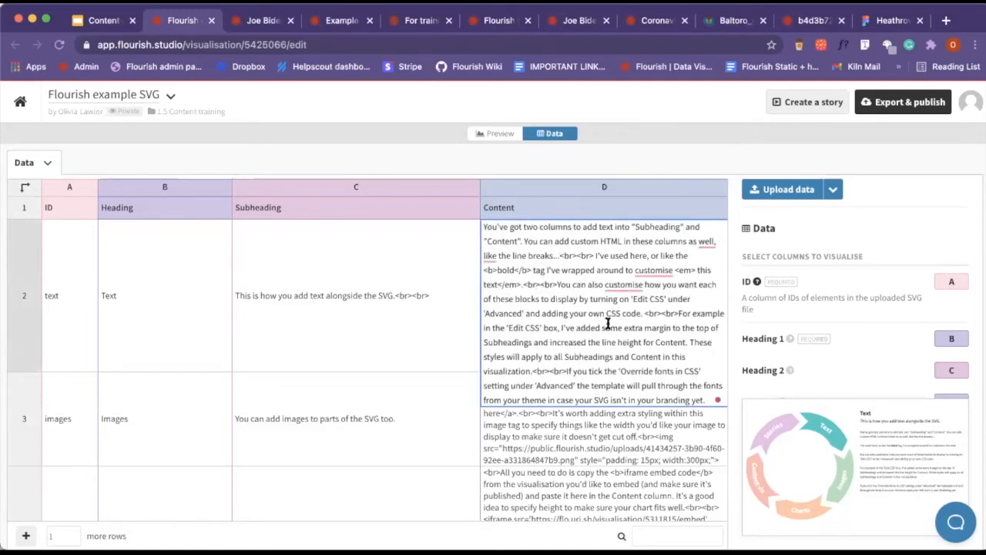
double_click(566, 255)
click(481, 134)
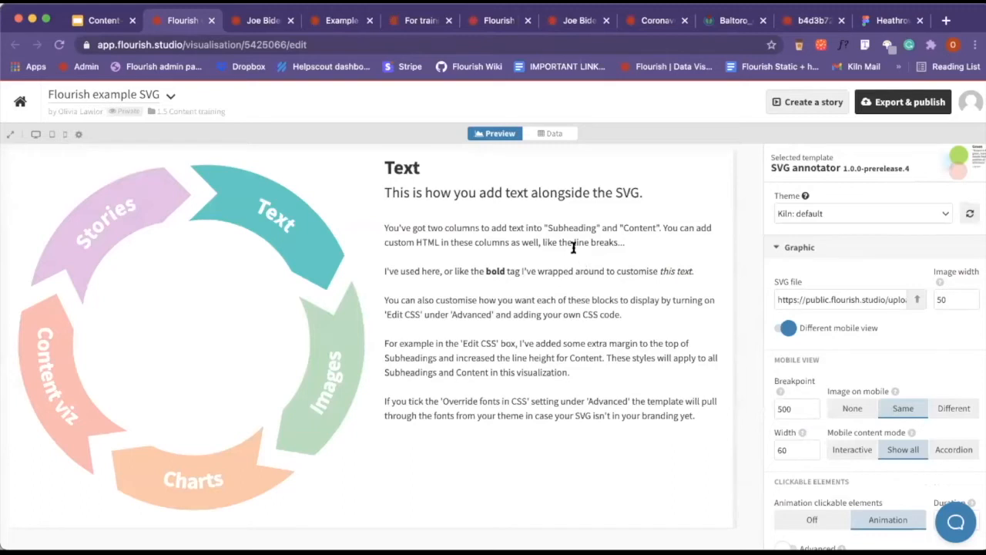
Review the column settings and help notes for Heading 1, Heading 2 and Content in the data sheet.
click(552, 132)
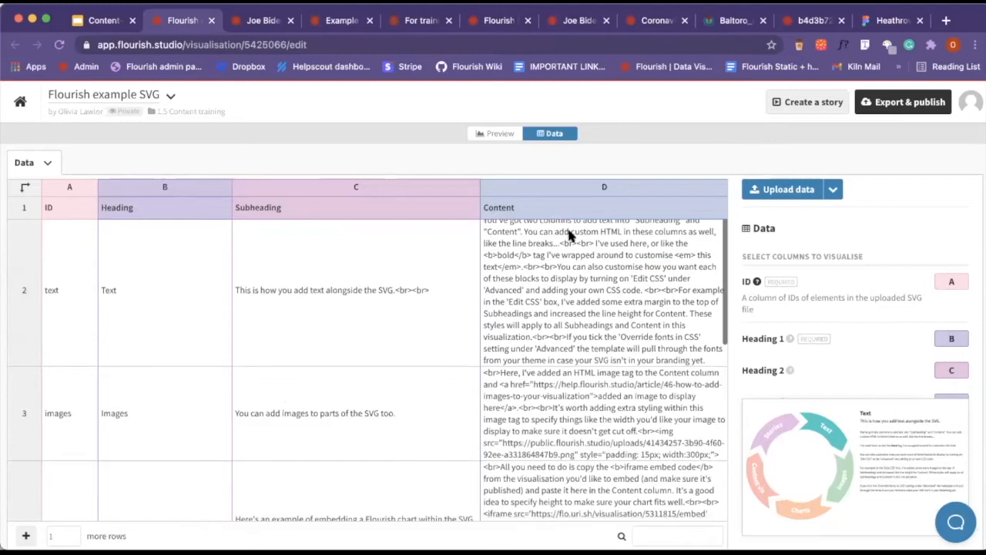
scroll(827, 331, down, 1)
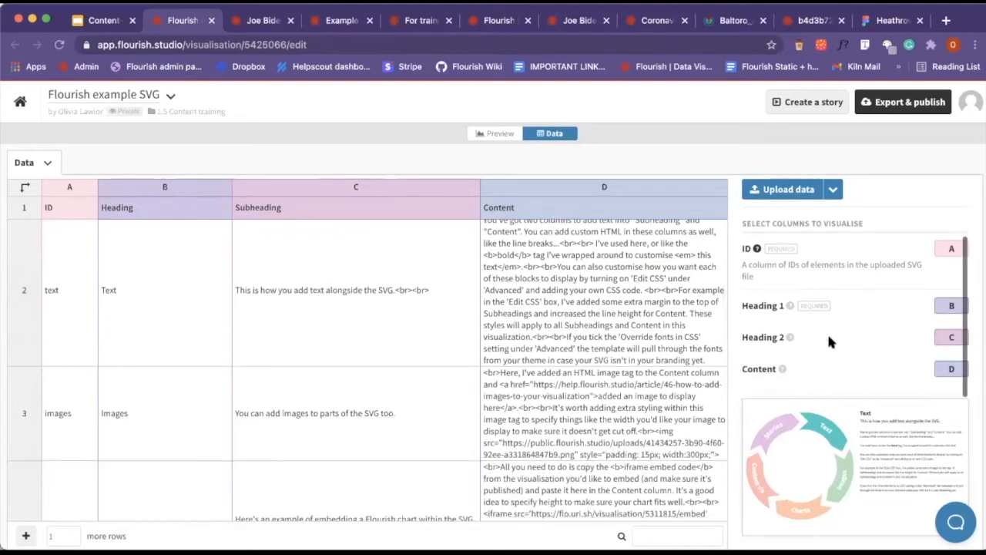
mouse_move(787, 303)
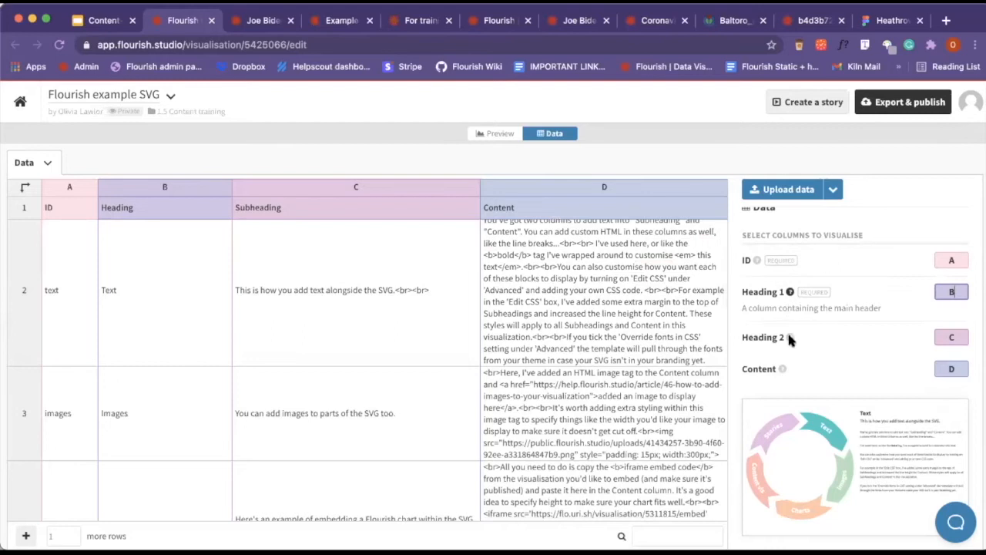
mouse_move(789, 337)
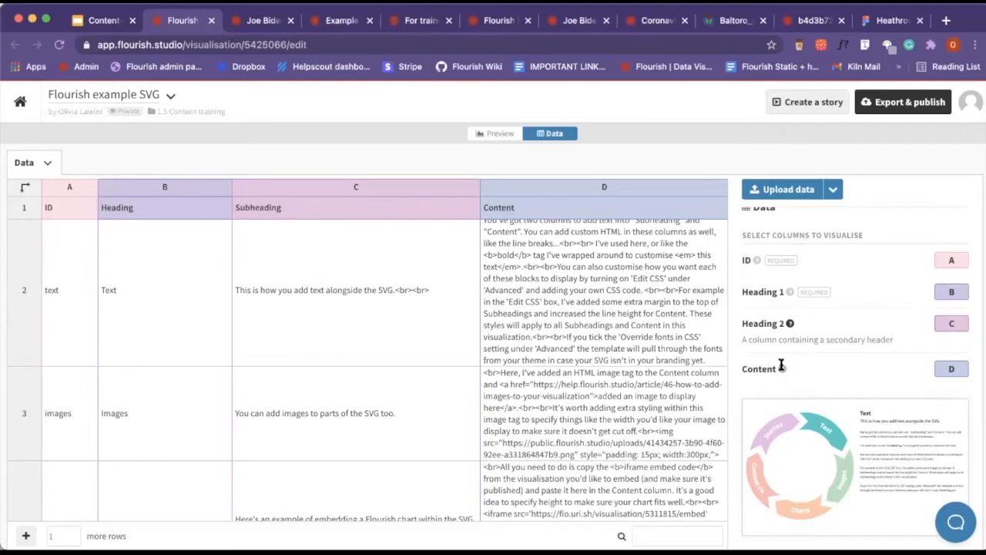
mouse_move(781, 365)
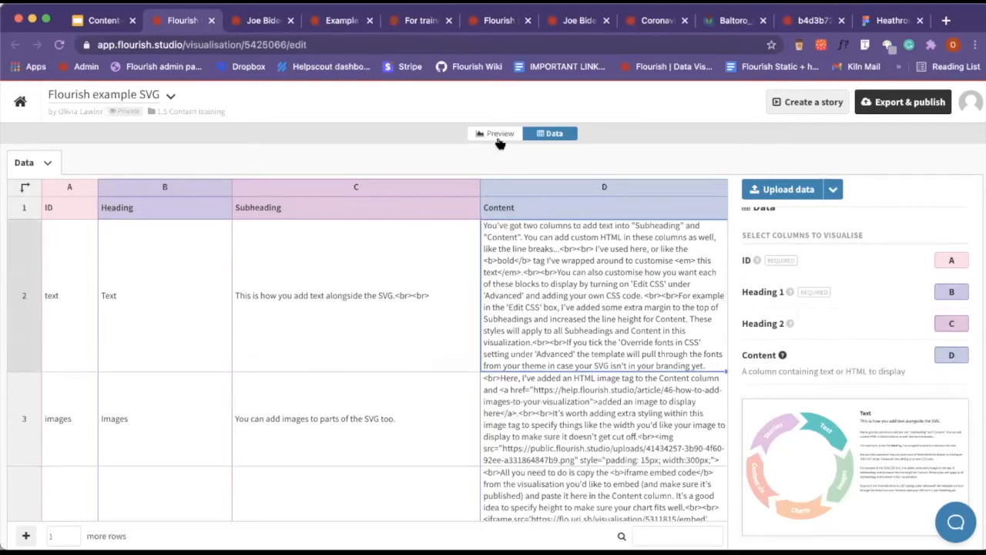
Return to the preview and display the introductory text, followed by the Images segment's annotation.
click(498, 139)
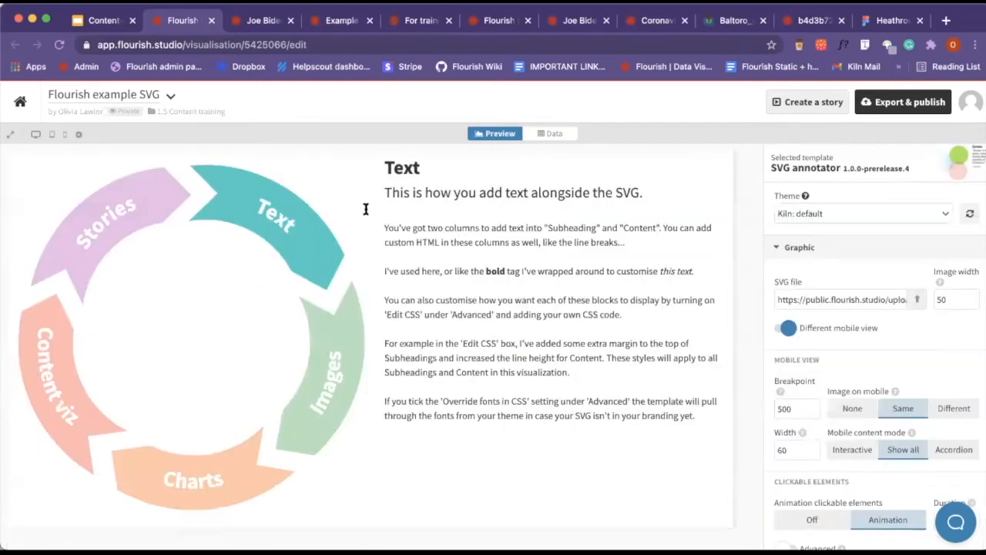
click(185, 328)
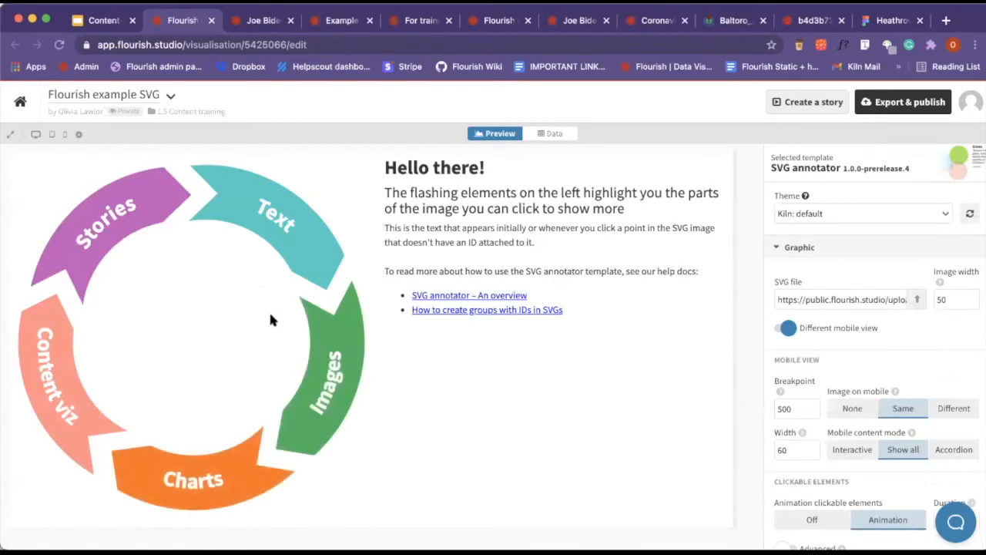
click(324, 356)
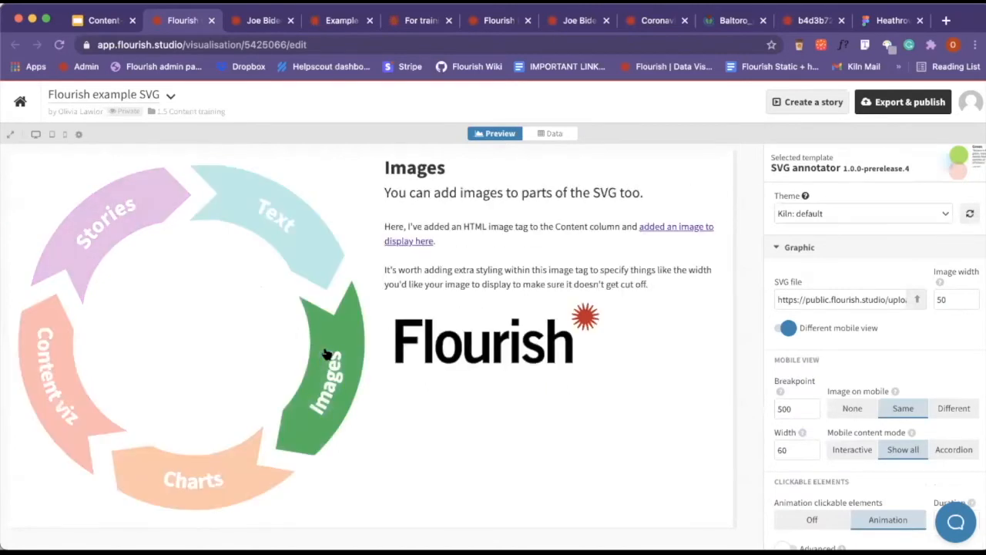
Examine the HTML image tag and its 300px width in the images row's Content cell.
click(552, 133)
double_click(567, 400)
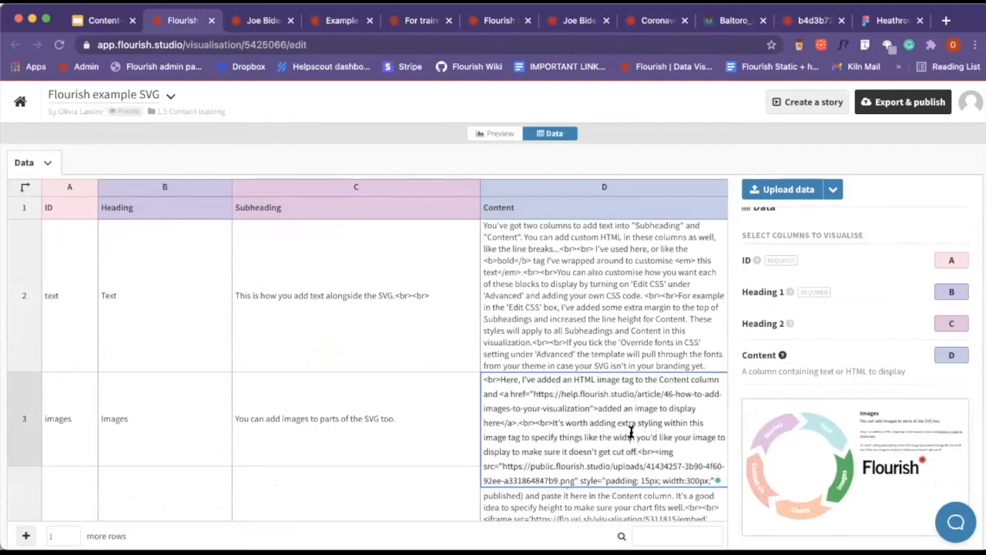
scroll(635, 396, down, 1)
drag(654, 404, 710, 437)
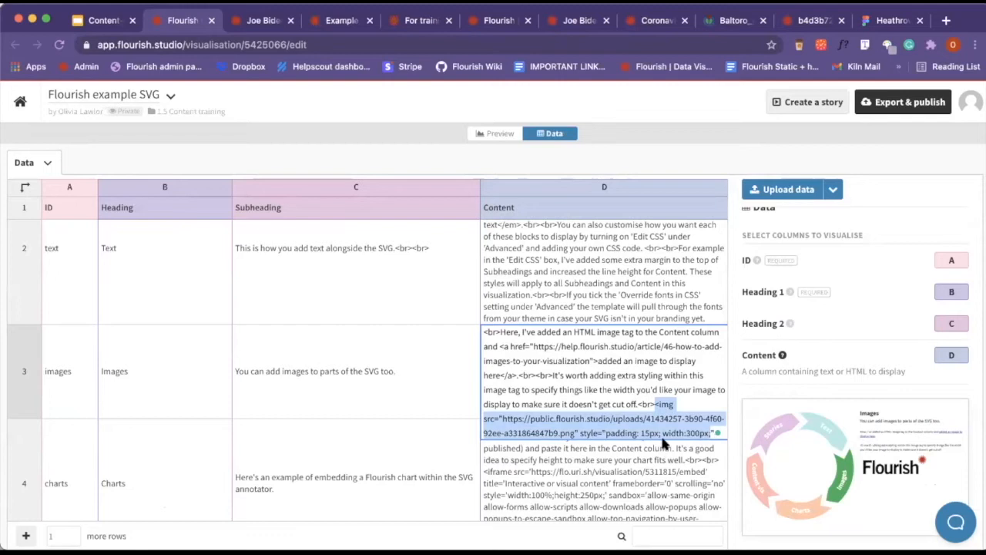
drag(687, 433, 699, 433)
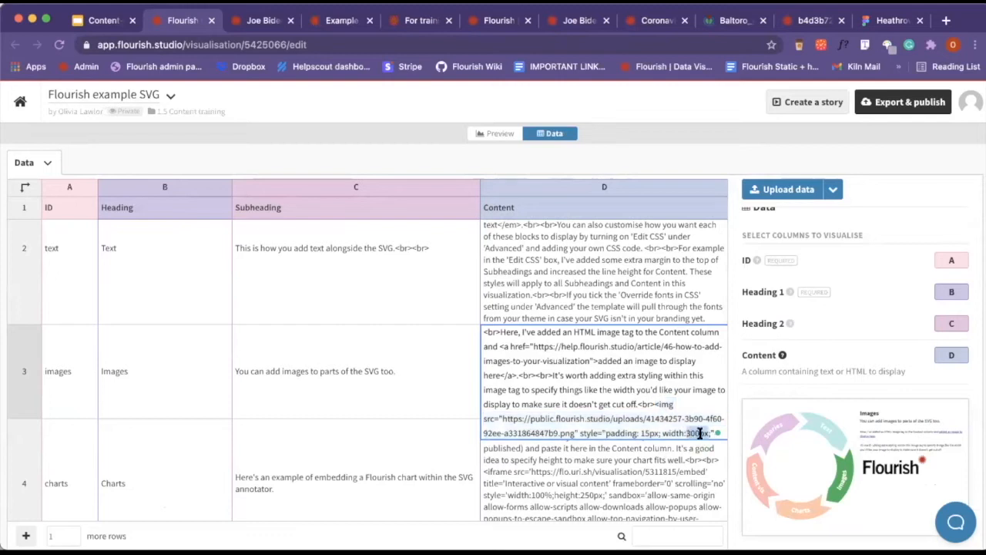
Preview the Charts segment's embedded chart and advance the embedded story in the Stories segment to slide 8.
click(497, 132)
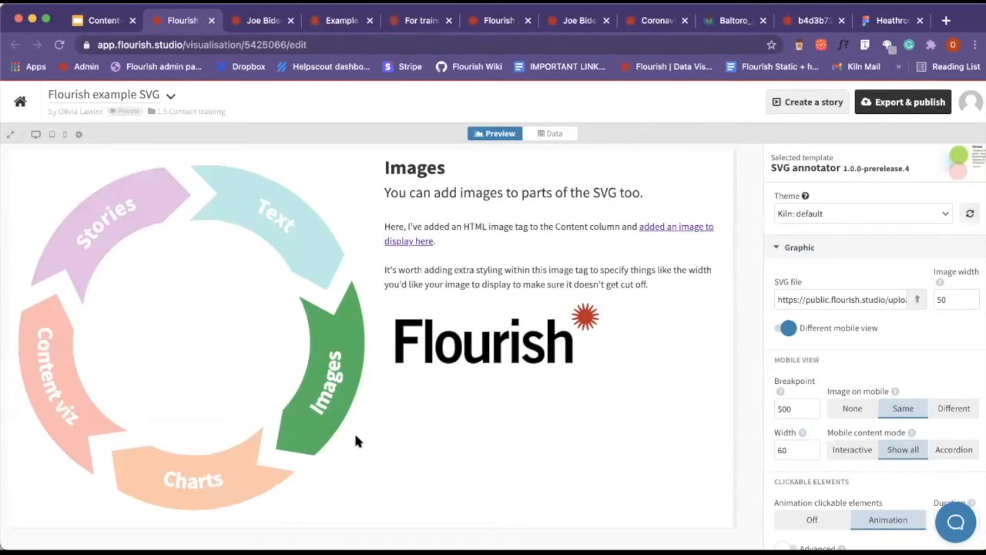
click(239, 459)
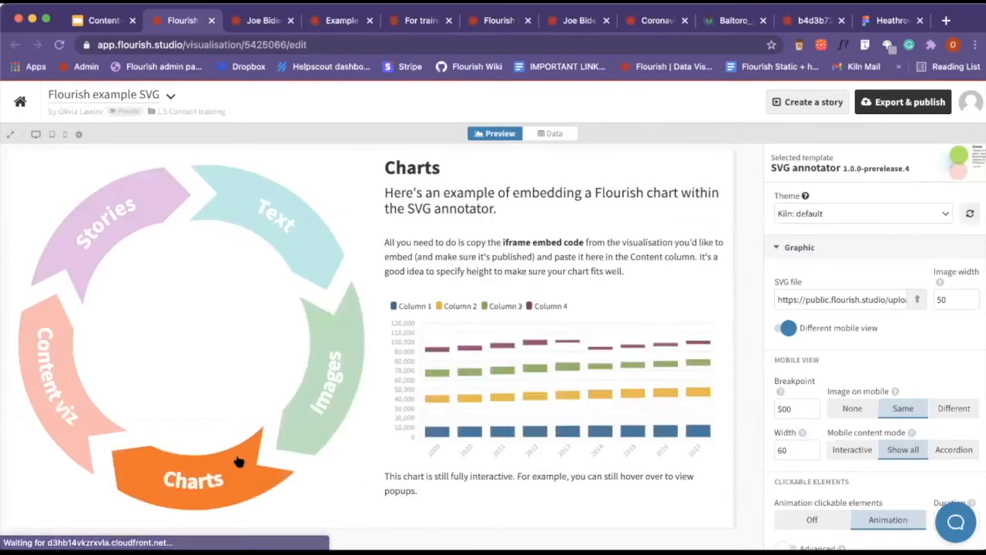
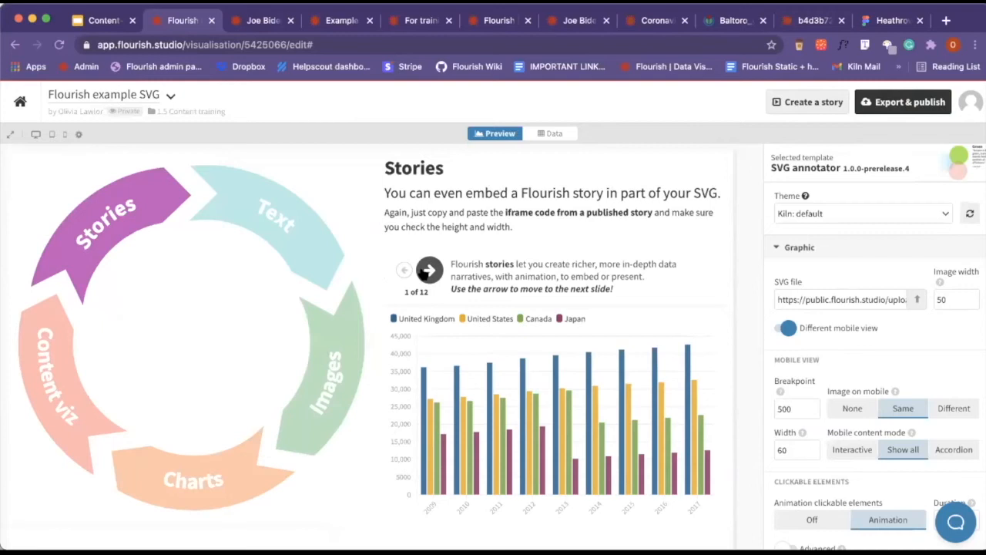
click(429, 270)
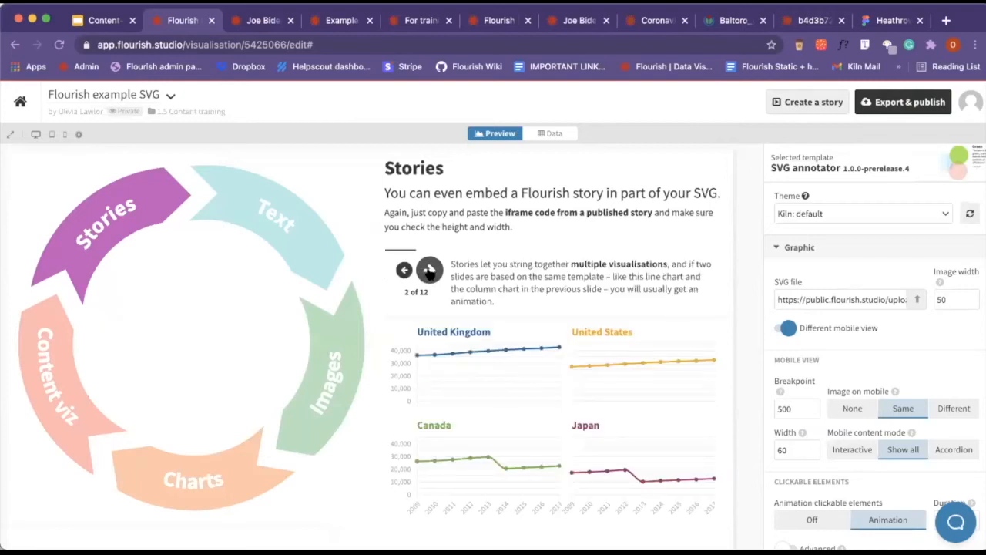
click(430, 270)
click(429, 270)
click(429, 270)
click(430, 270)
click(430, 269)
click(430, 270)
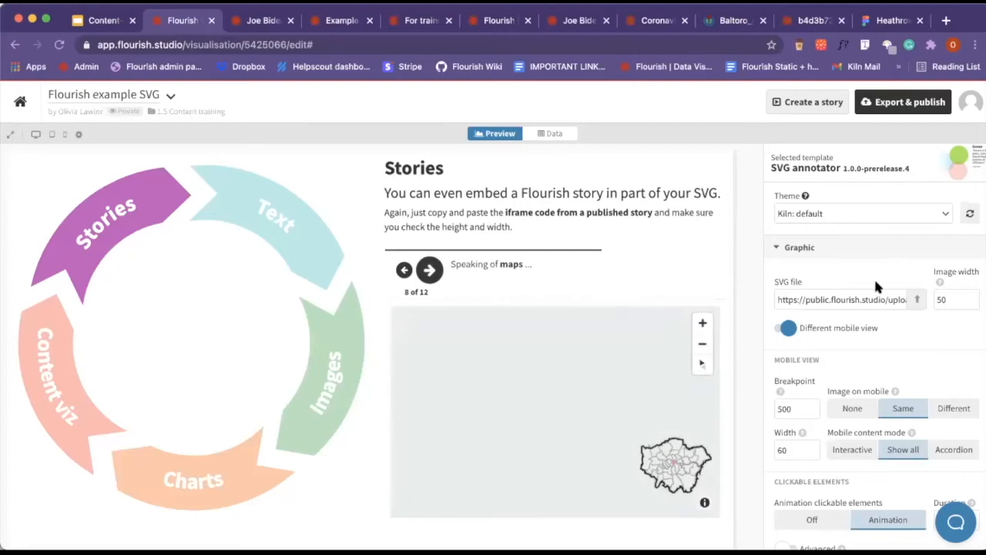
Try an image width of 60 for the graphic and restore it to 50.
scroll(875, 285, down, 1)
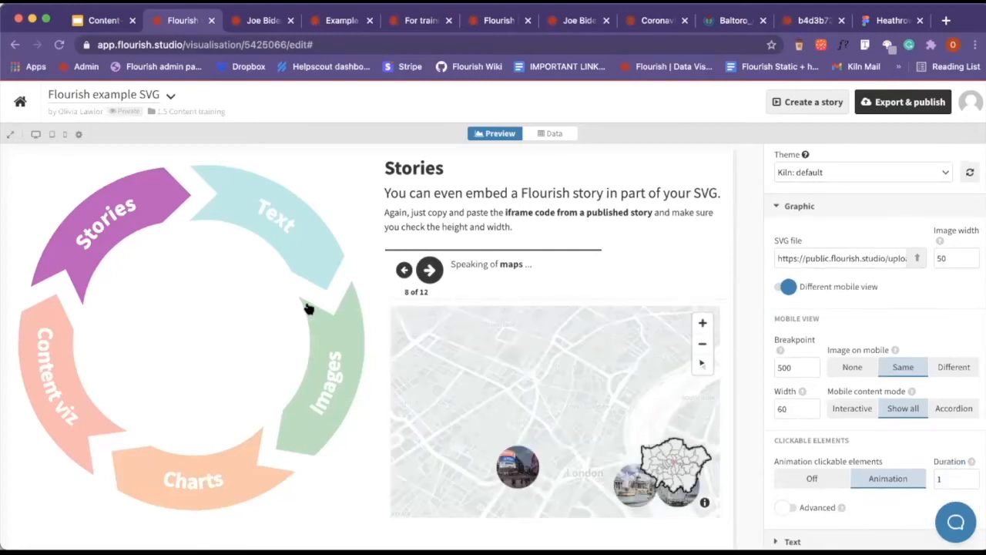
click(255, 306)
click(915, 261)
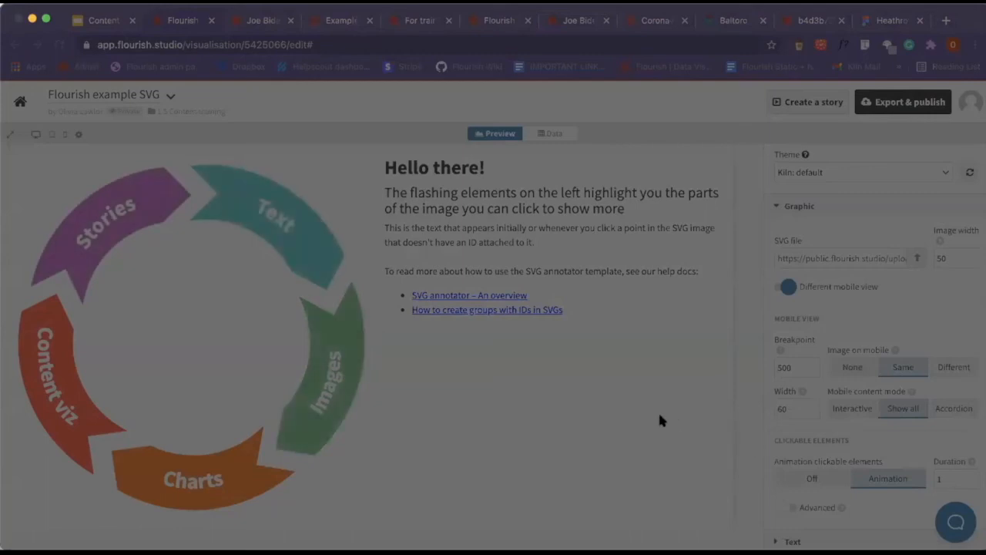
key(BackSpace)
key(BackSpace)
text(60)
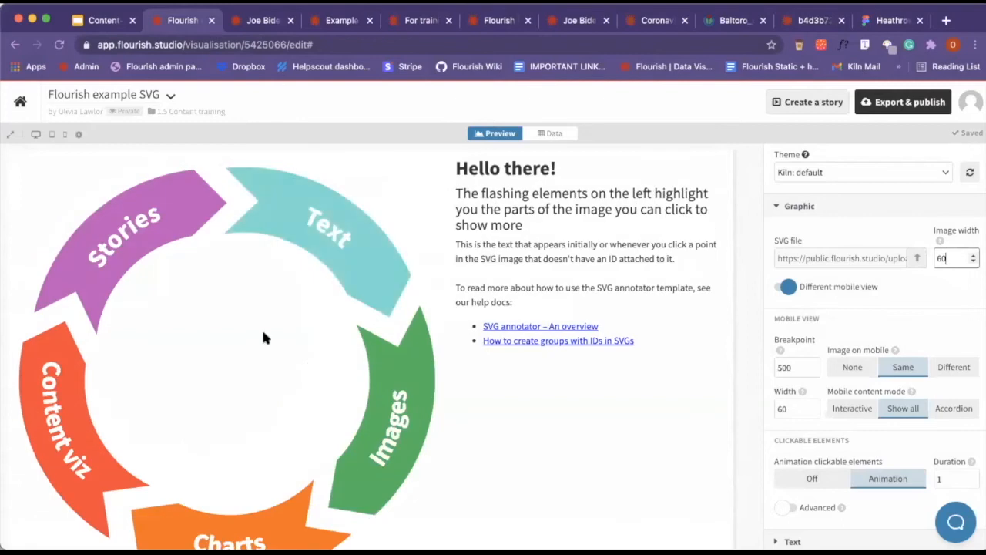
key(BackSpace)
key(BackSpace)
text(50)
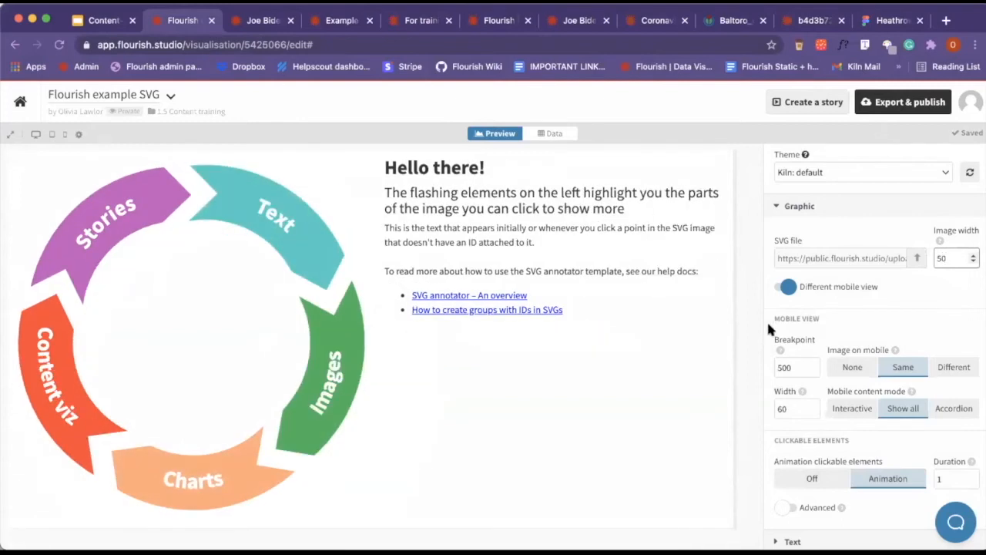
Toggle the Different mobile view setting off and back on, and display the visualisation at mobile size.
click(786, 287)
click(786, 288)
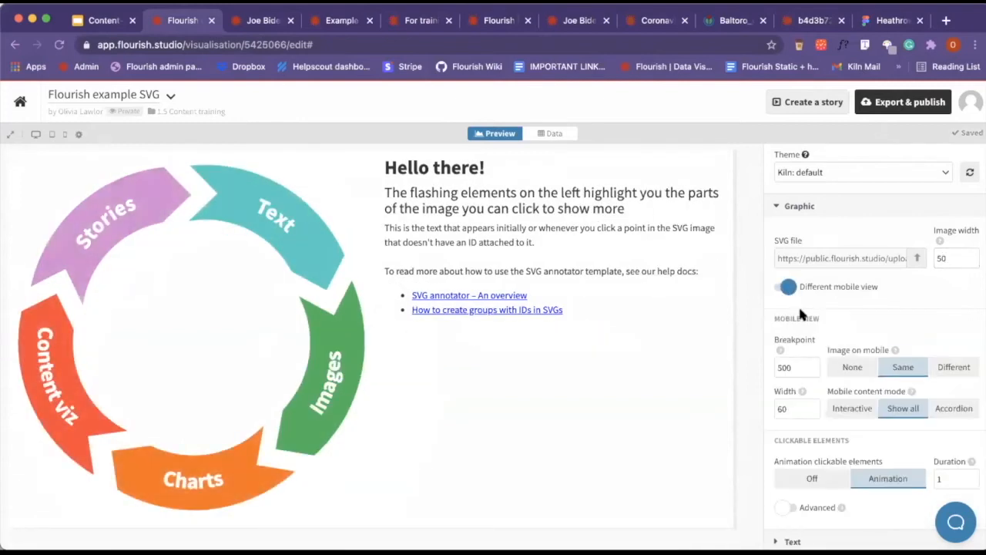
scroll(844, 331, down, 3)
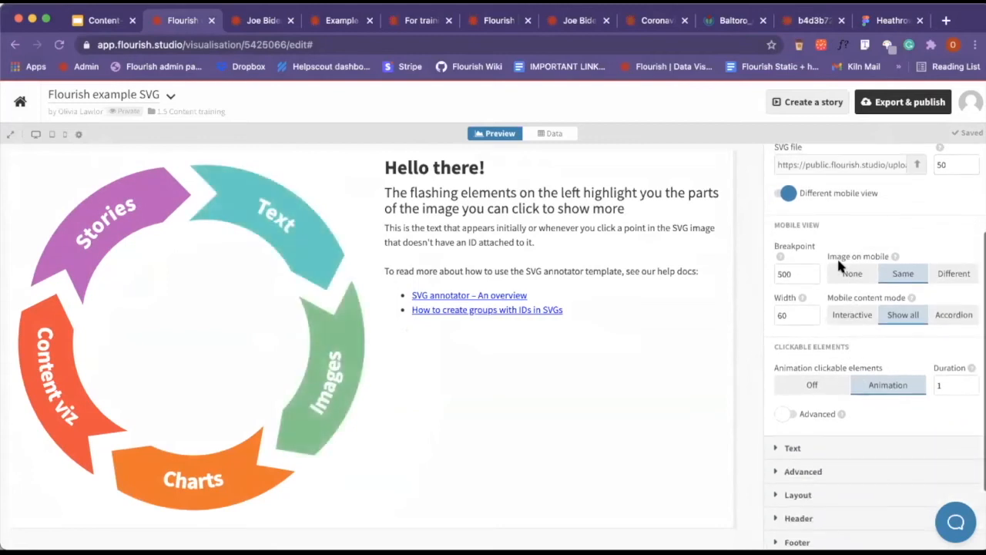
click(64, 133)
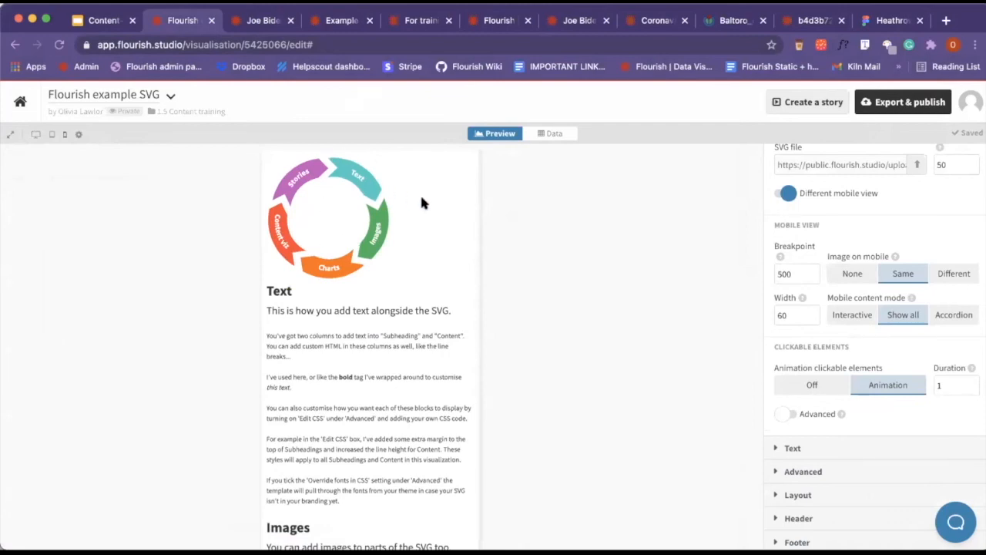
Try the Interactive and Show all mobile content modes and look through the content in the mobile preview.
click(861, 315)
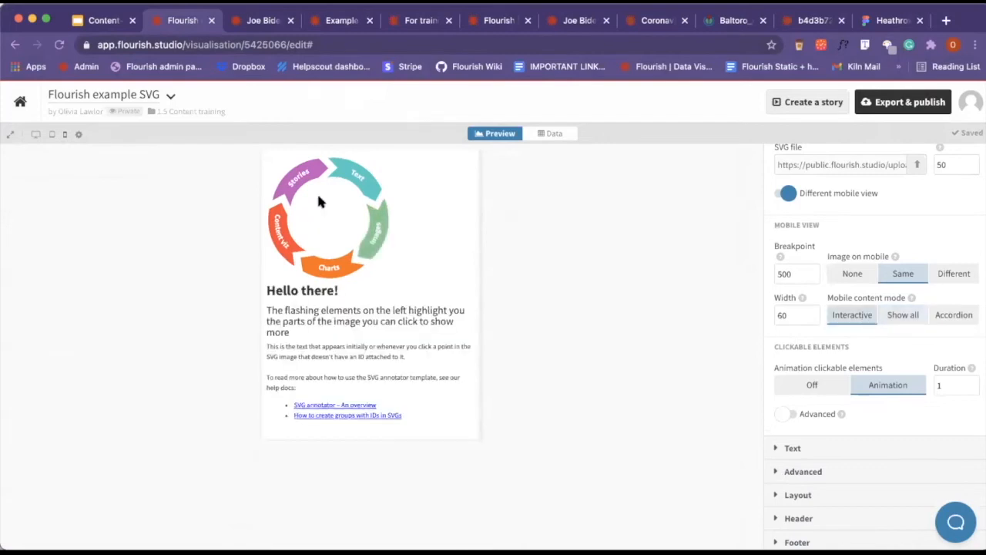
click(911, 316)
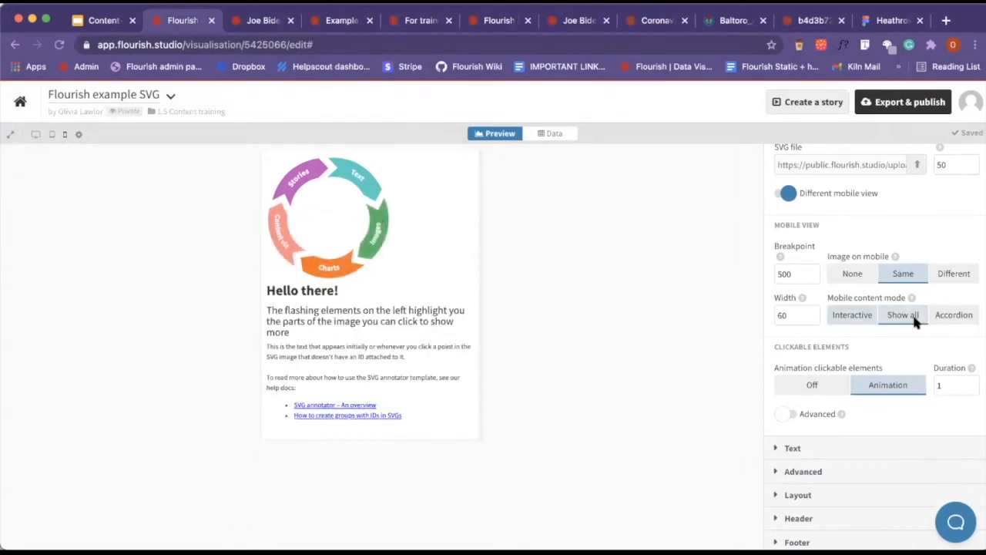
scroll(359, 370, down, 6)
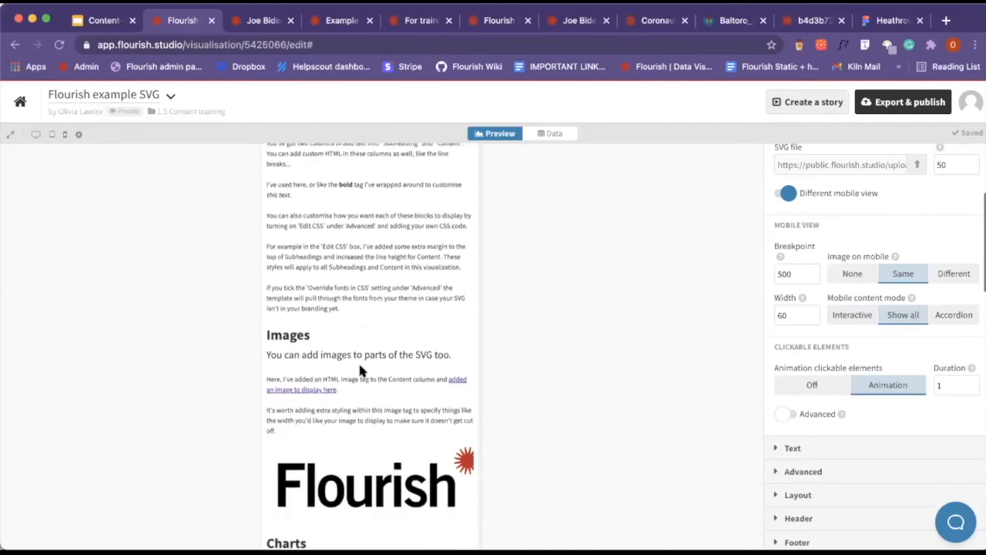
Try the Accordion mobile content mode, collapsing the Text section and expanding and collapsing the Images section.
click(945, 321)
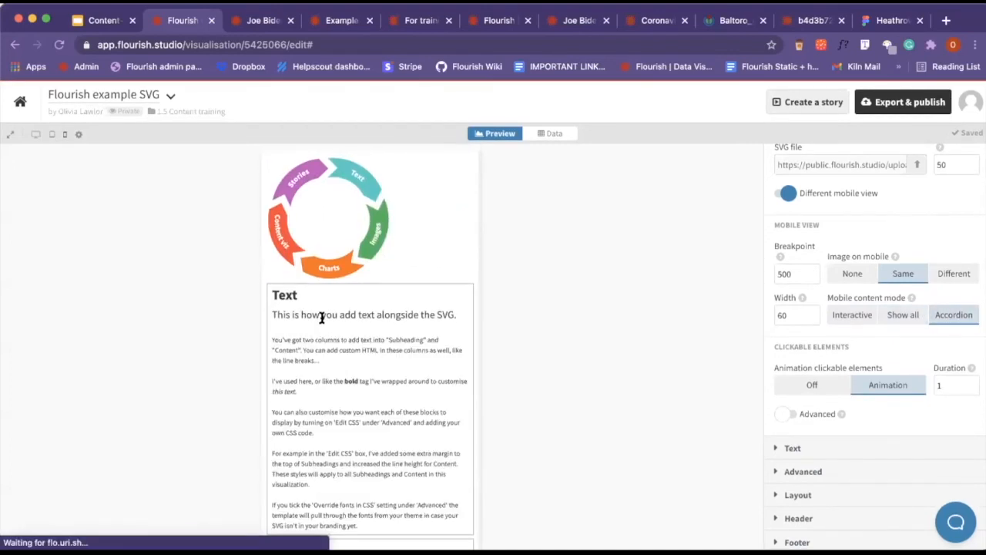
scroll(322, 349, down, 3)
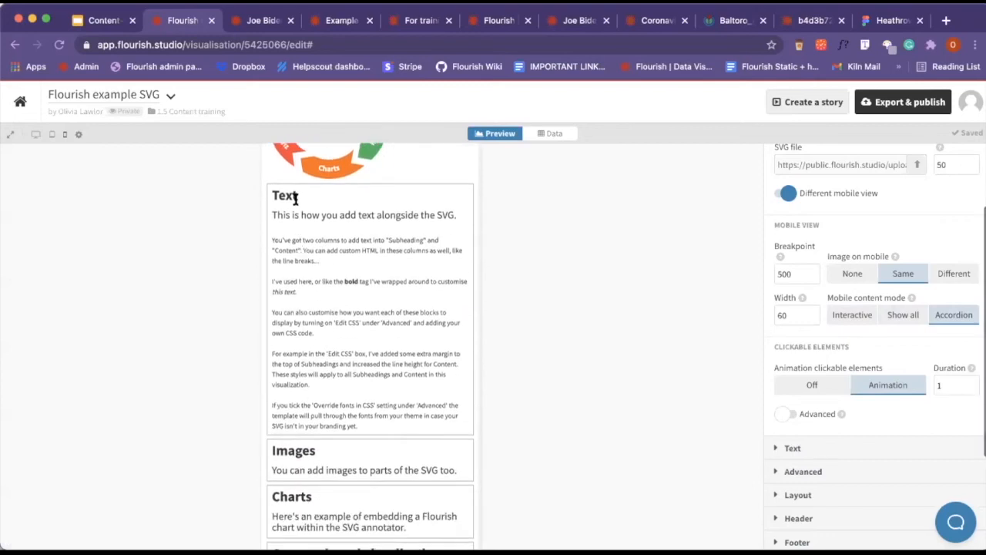
click(295, 199)
click(301, 374)
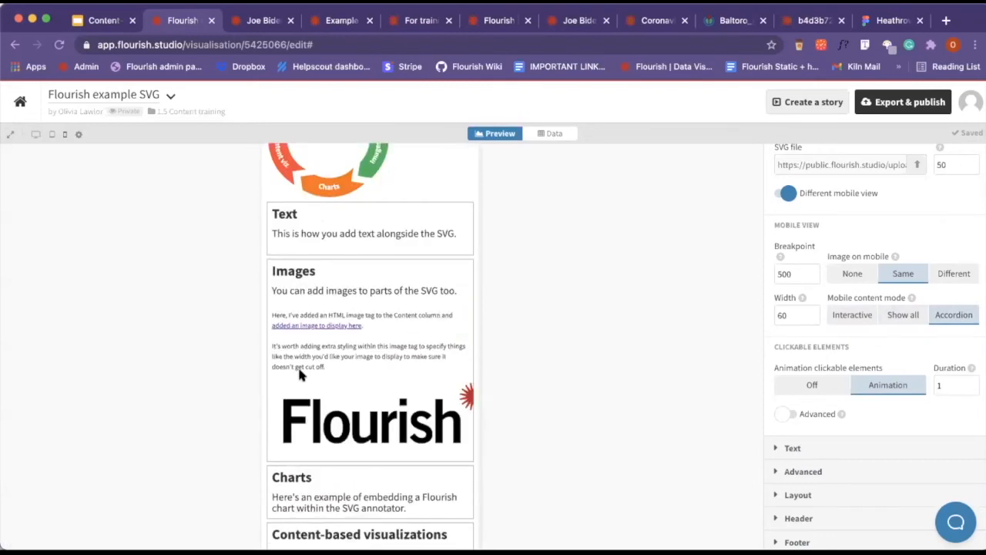
click(299, 276)
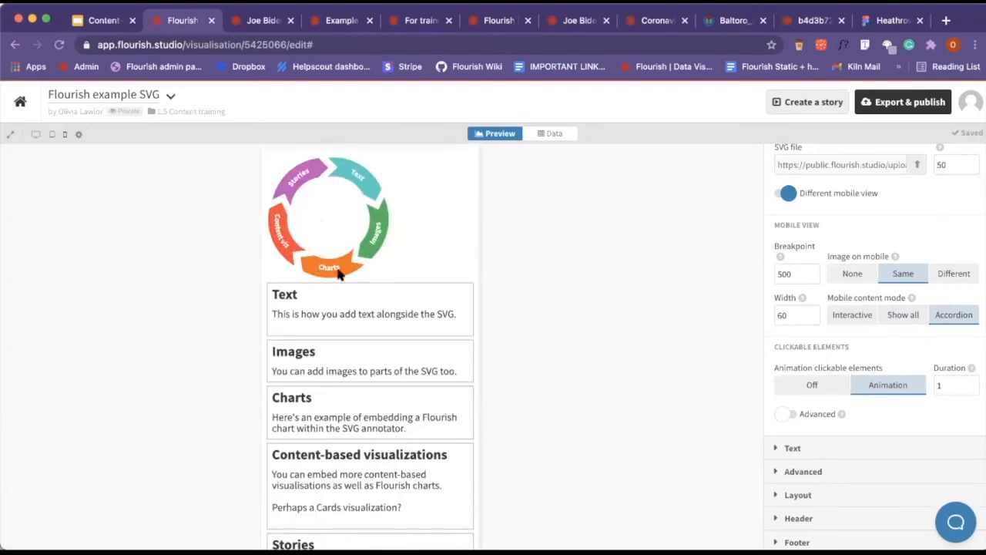
Set the mobile content mode to Interactive.
click(853, 316)
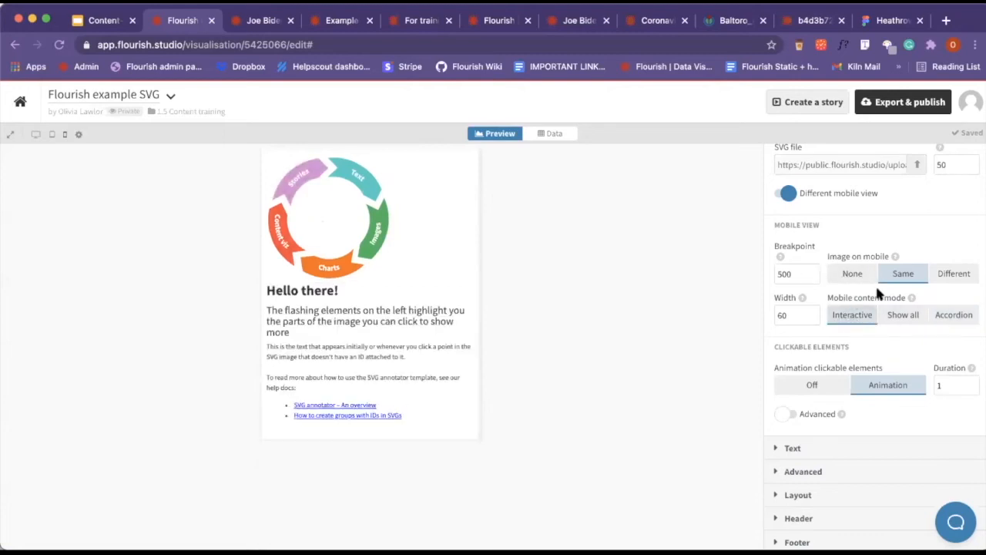
Examine the Image on mobile help text and the Breakpoint value in the mobile view settings.
mouse_move(897, 258)
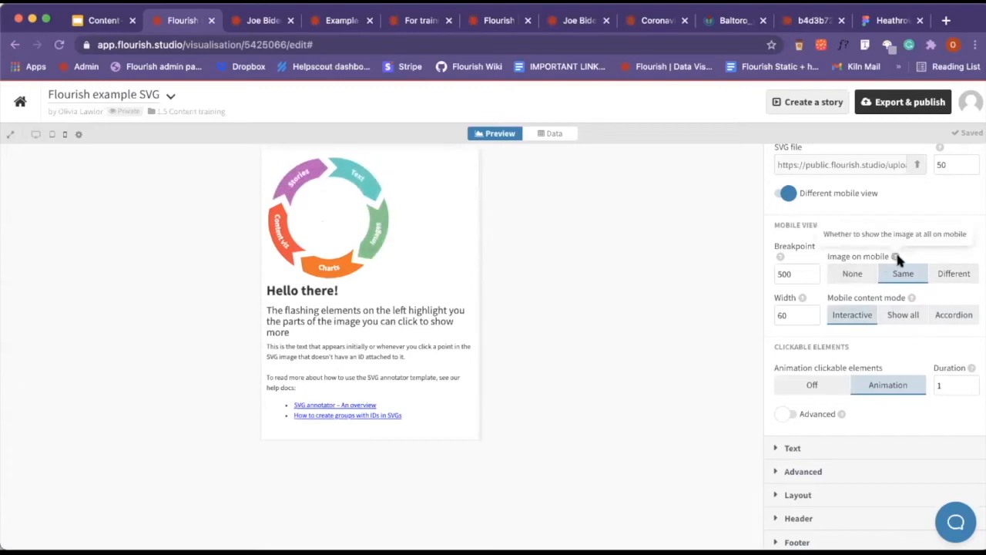
click(783, 271)
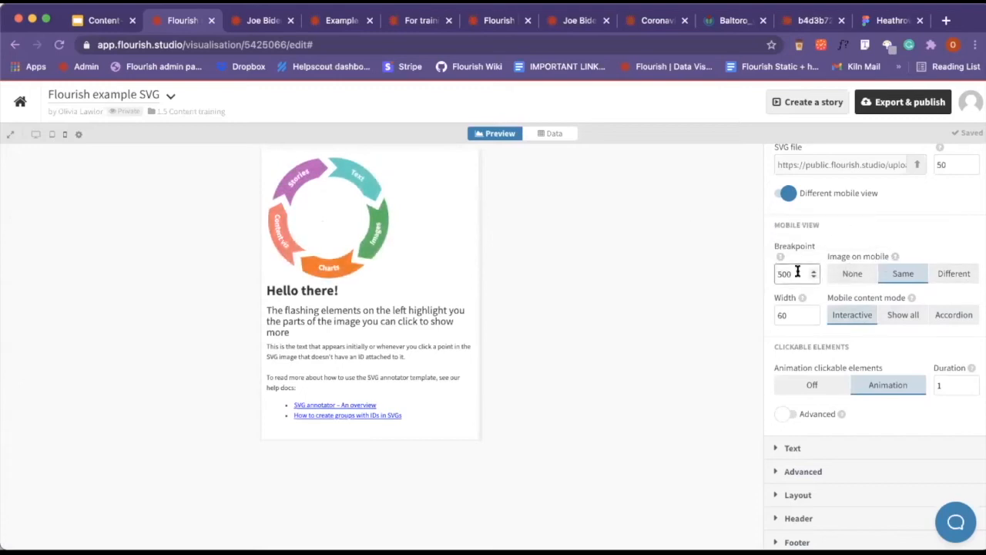
click(679, 292)
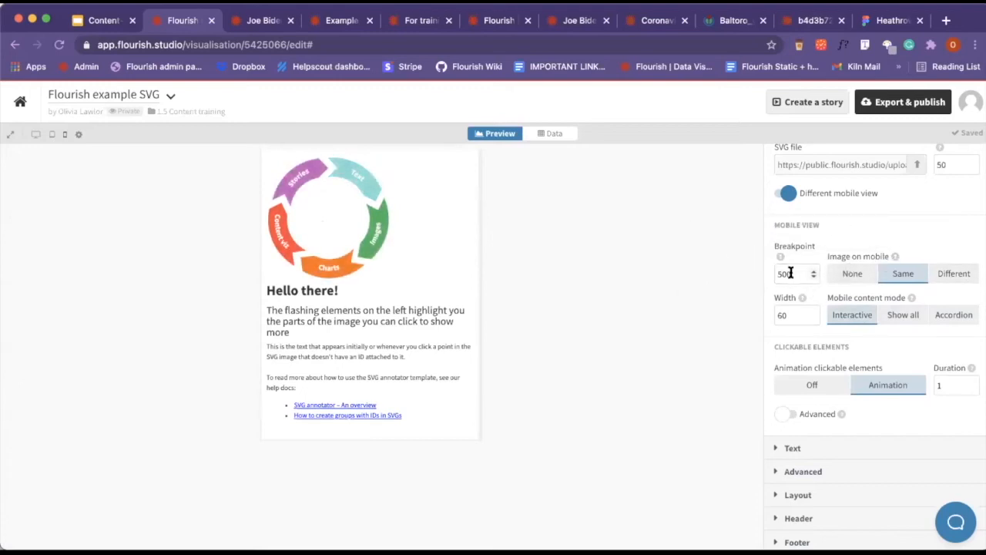
drag(790, 273, 776, 273)
click(659, 283)
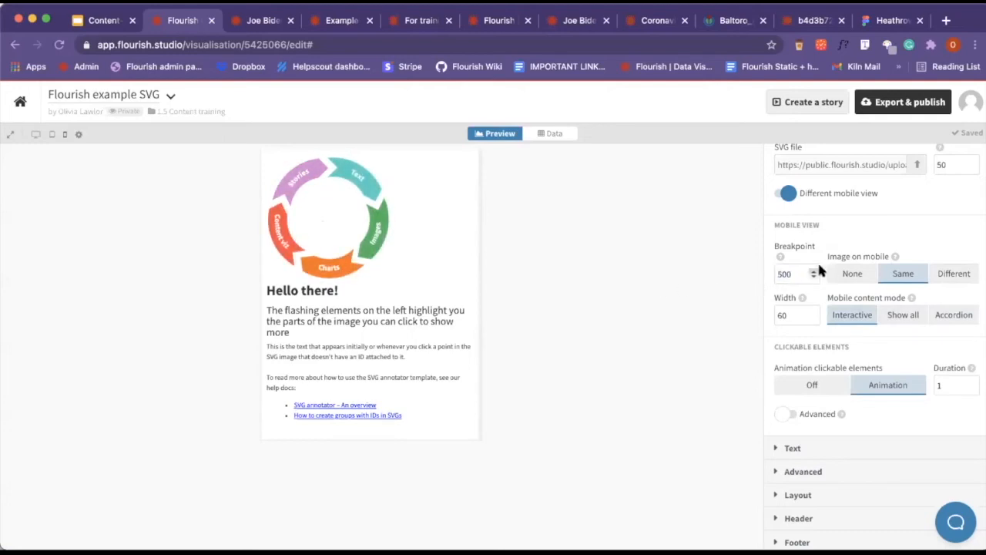
drag(794, 271, 763, 266)
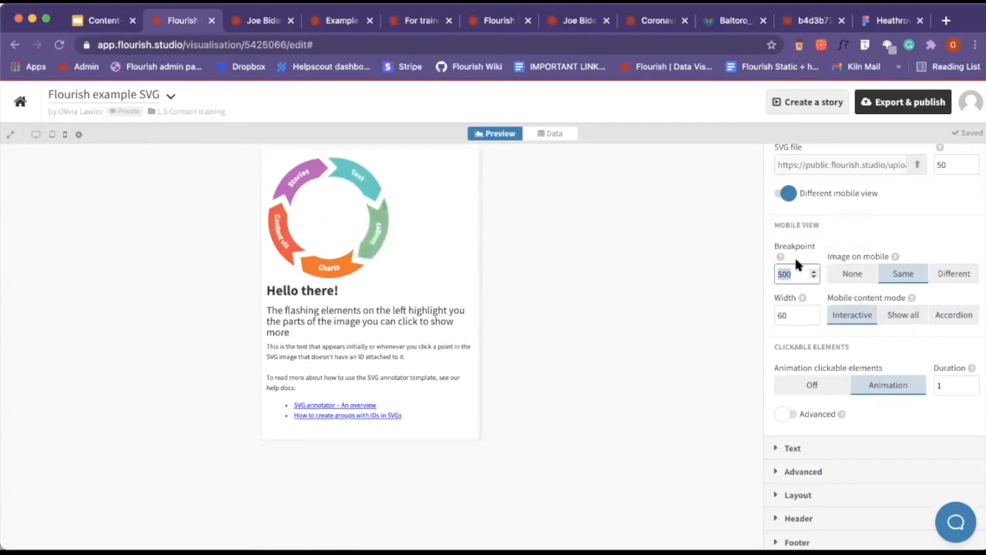
Try the Different option for the image on mobile, and set it back to Same.
click(949, 274)
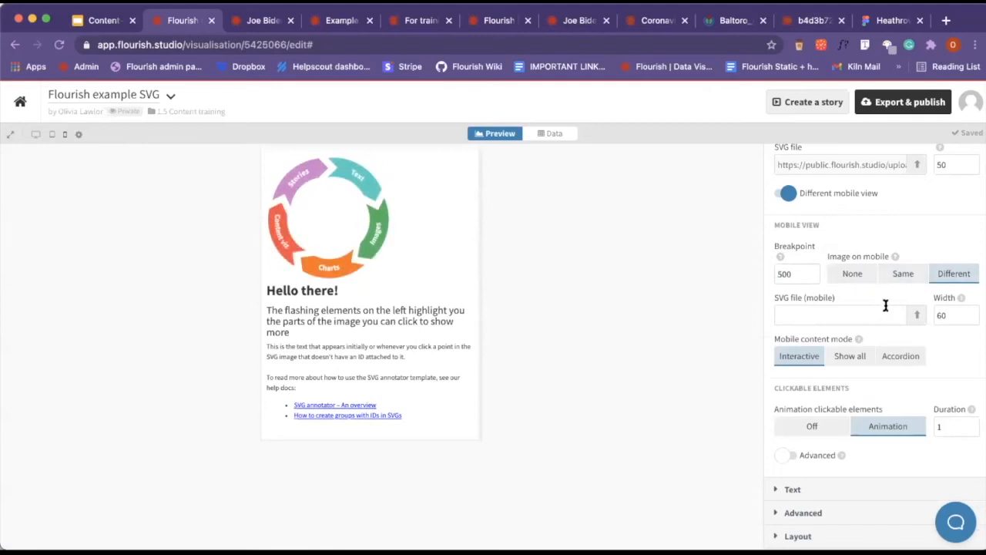
scroll(856, 313, up, 2)
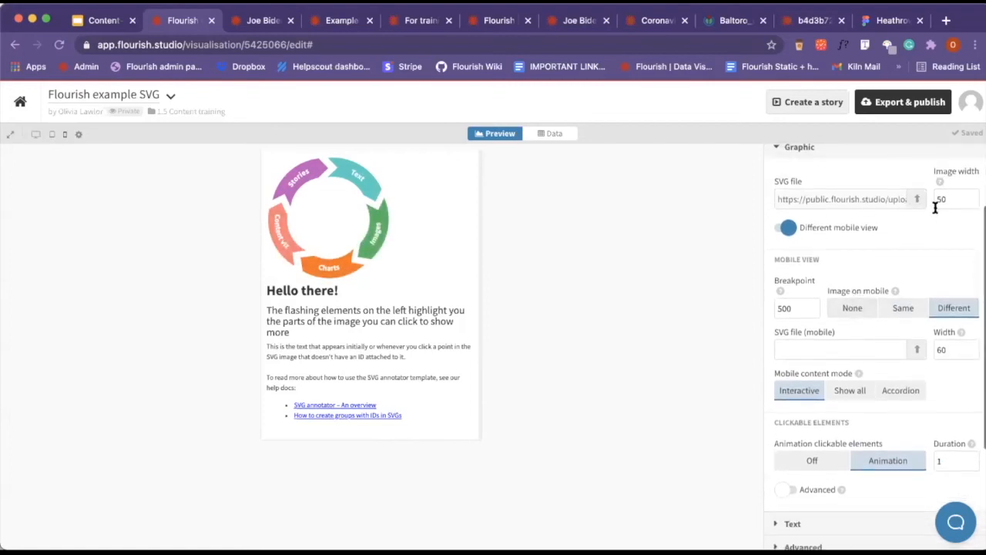
click(903, 308)
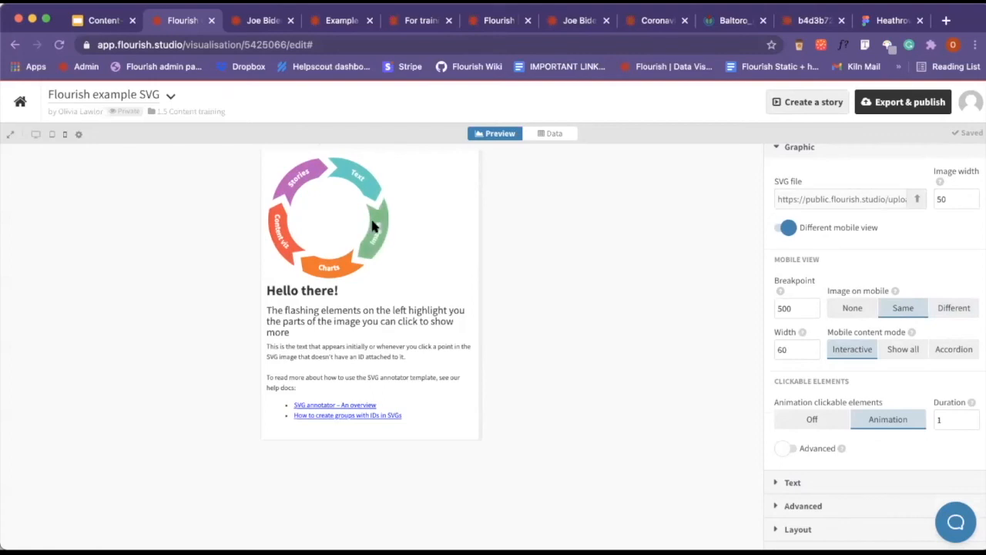
Try the preview's Images, Charts, Content vis, Stories and Text segments with the clickable-element animation off, and switch the animation back on.
scroll(764, 362, down, 3)
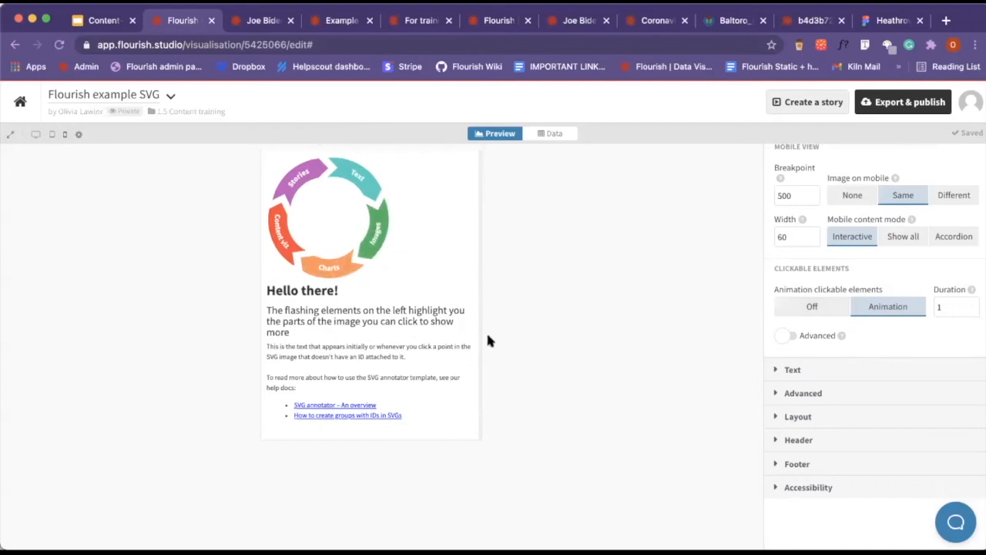
click(811, 308)
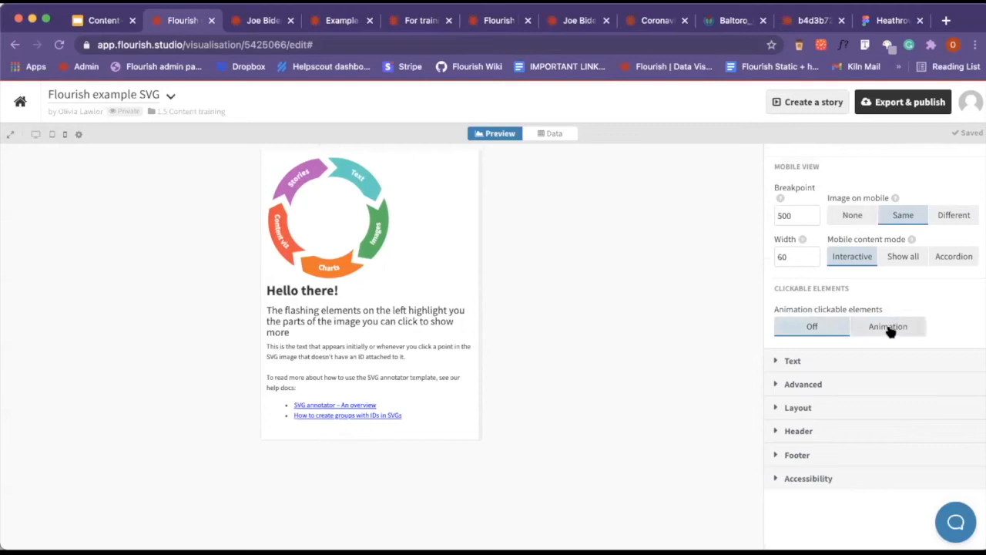
click(376, 232)
click(335, 272)
click(283, 233)
click(293, 189)
click(353, 178)
mouse_move(380, 231)
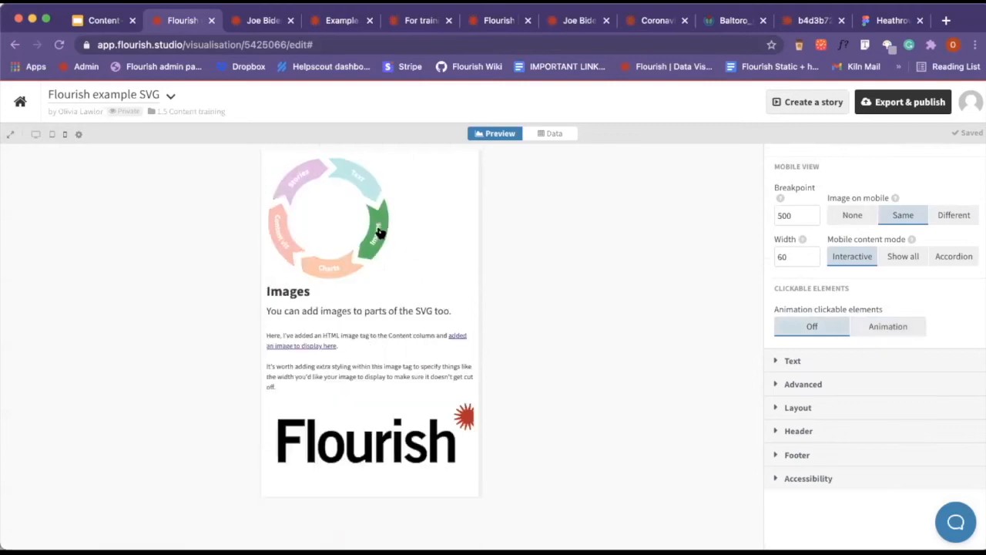
click(867, 331)
Turn on the Advanced animation options for clickable elements, check their attribute, values and repeat settings, and turn them off again.
scroll(864, 324, down, 1)
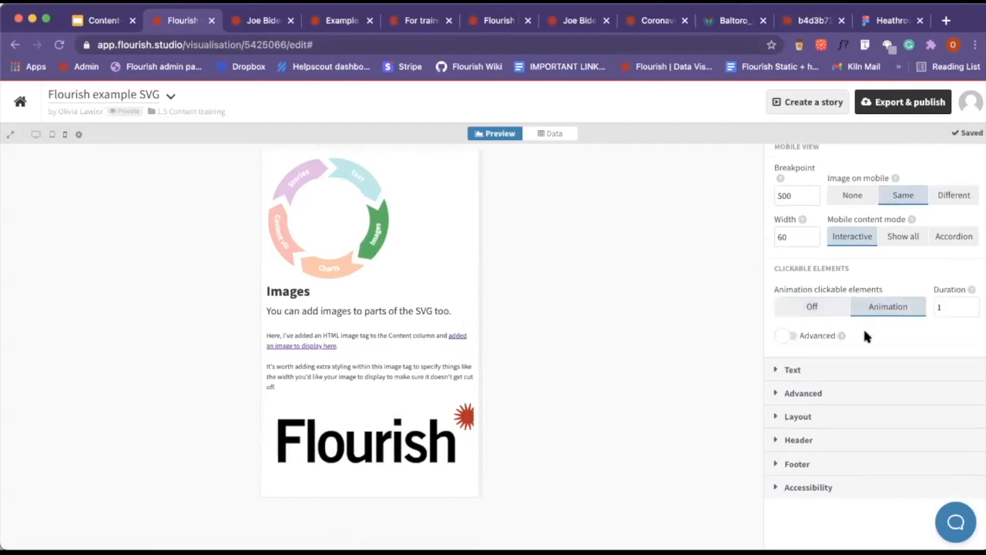
click(786, 328)
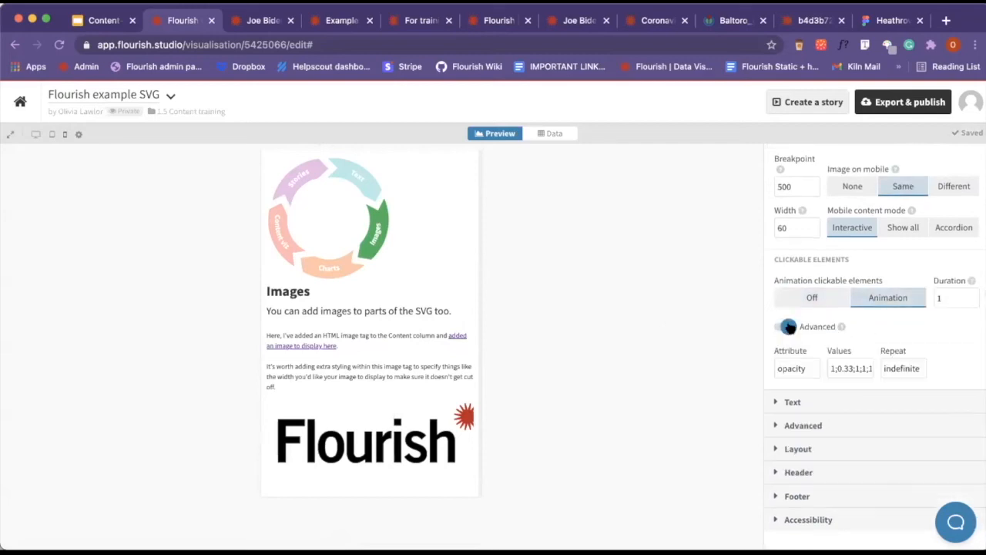
mouse_move(842, 327)
click(789, 326)
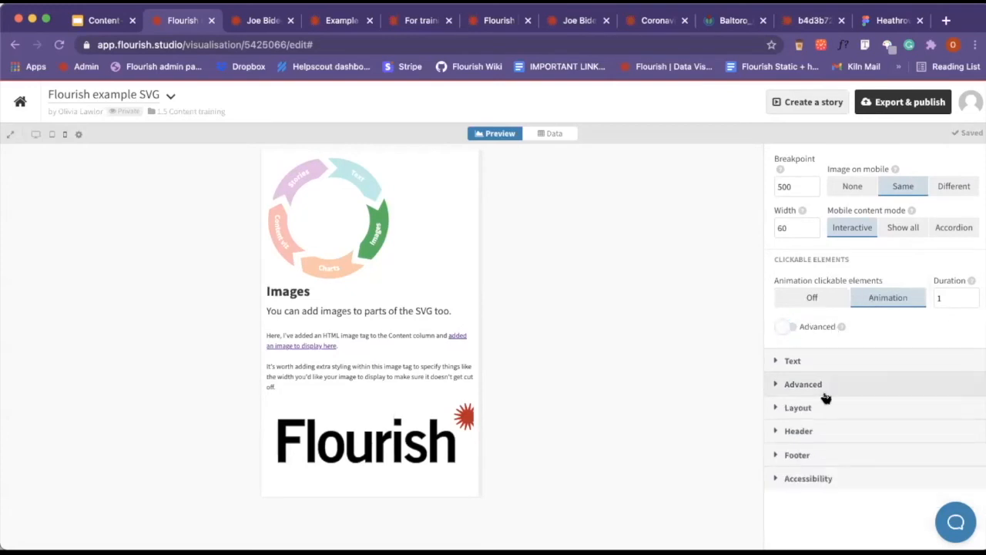
Open the Text settings, return the preview to its default content, and review the default heading and subheading fields.
click(796, 361)
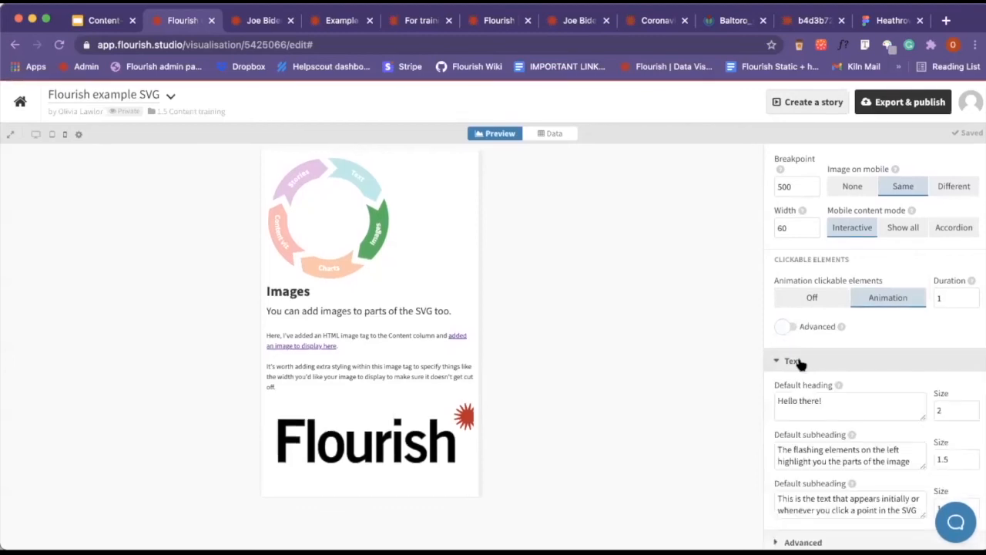
scroll(817, 309, down, 2)
click(398, 367)
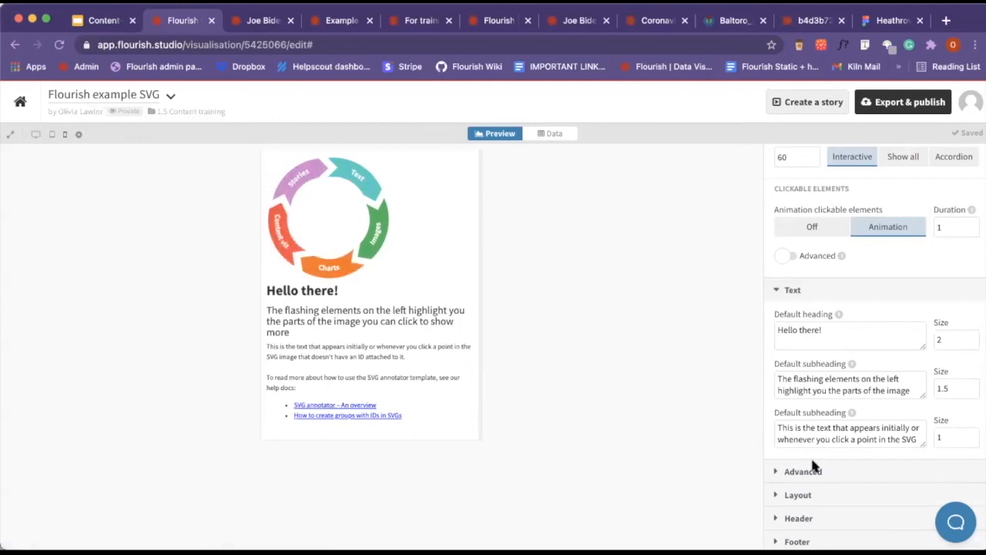
scroll(844, 398, down, 3)
click(829, 293)
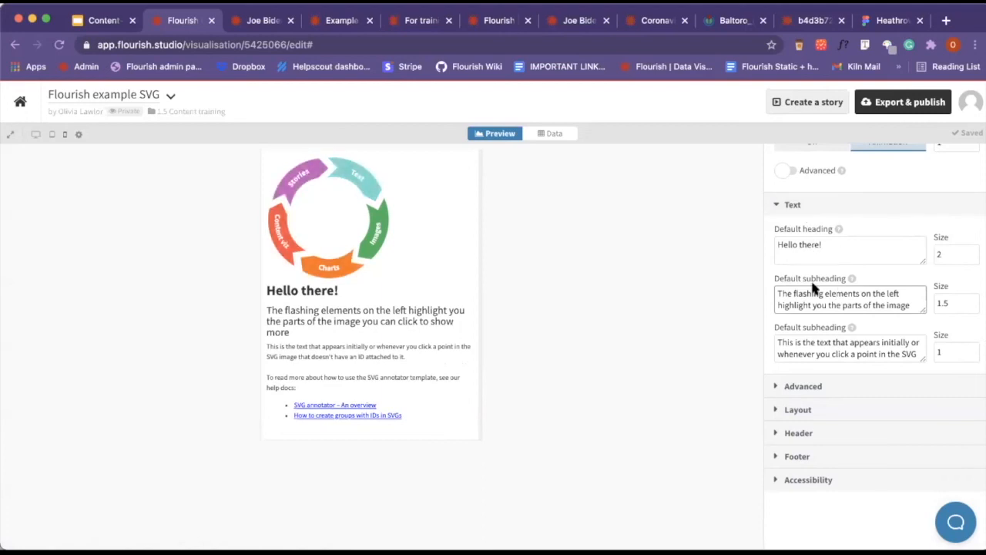
click(823, 330)
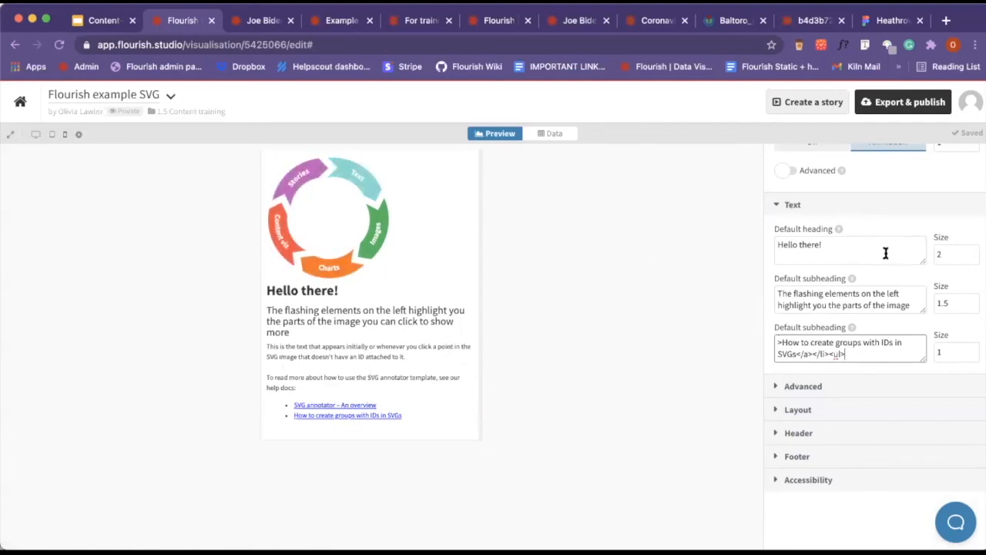
Check the Content column in the data sheet against the default text in the preview settings, and collapse the Text settings.
click(544, 133)
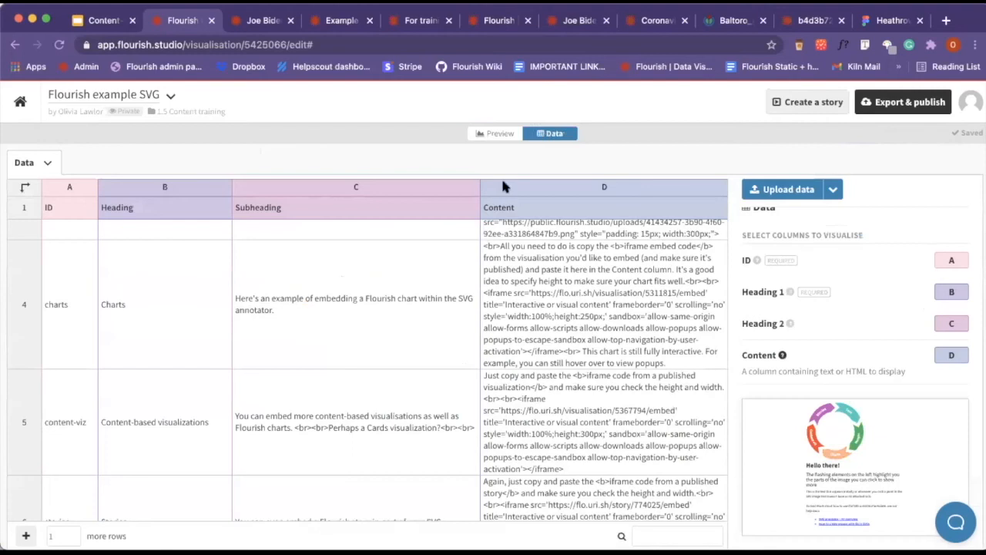
click(491, 135)
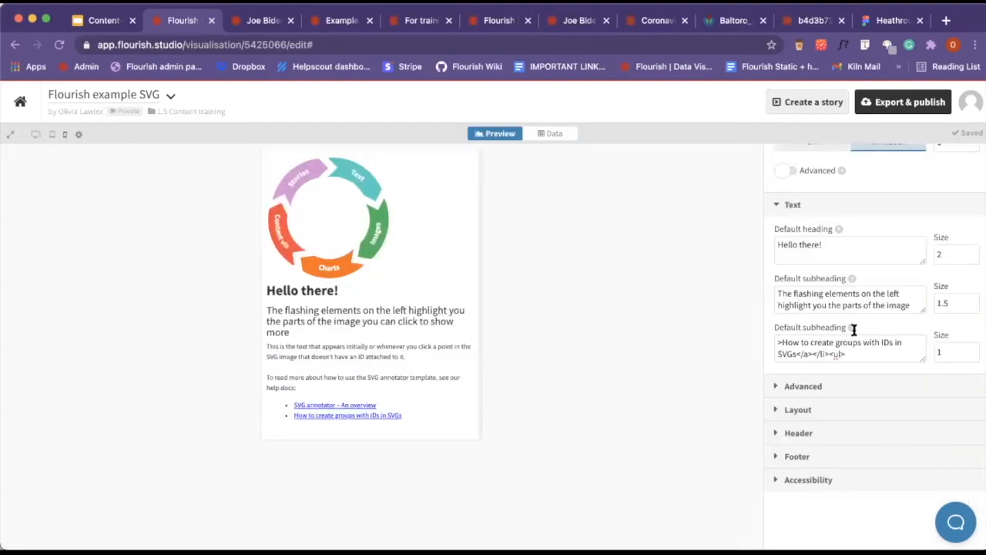
double_click(810, 344)
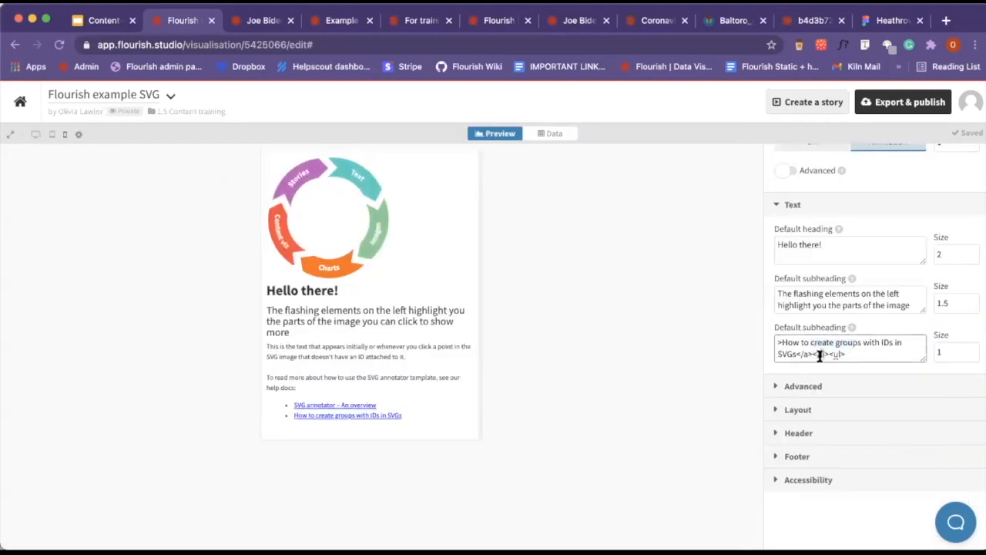
click(817, 199)
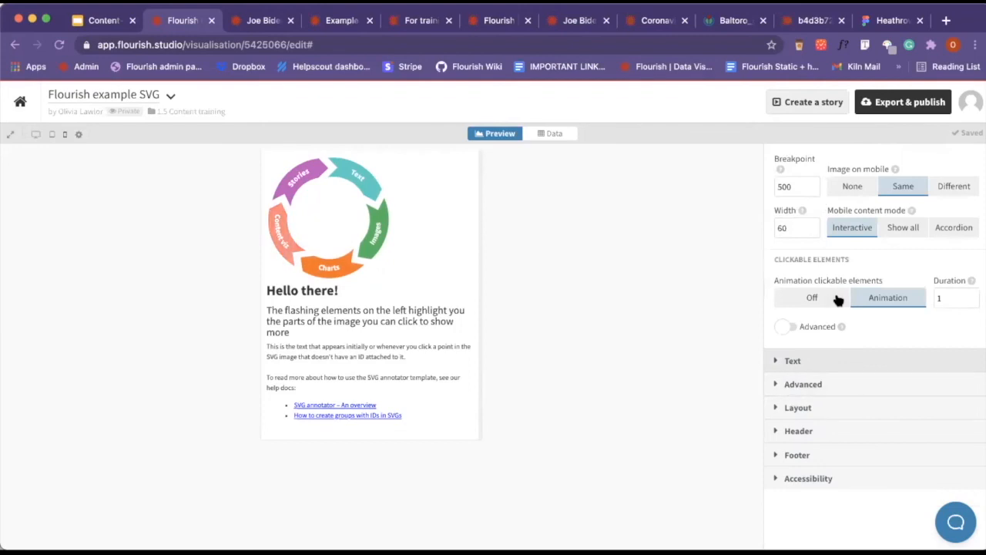
Open the Advanced settings and examine the custom CSS styles, including the .text-block h2 rule.
click(809, 383)
scroll(801, 381, down, 5)
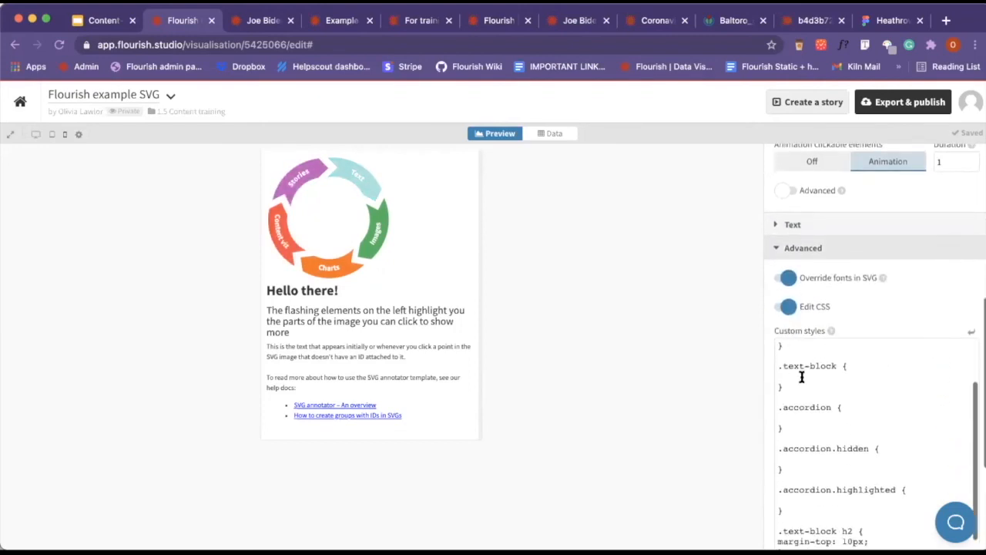
scroll(979, 316, down, 1)
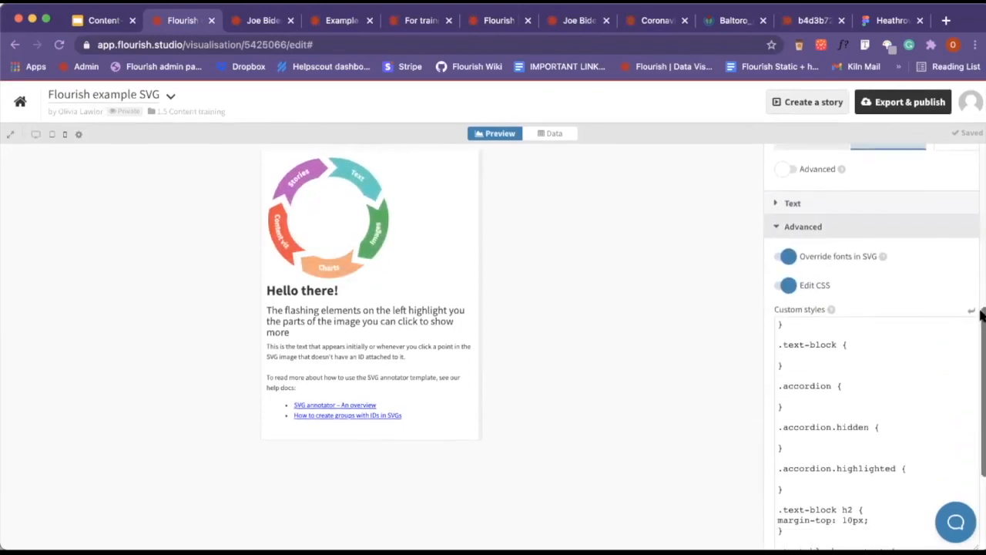
scroll(982, 316, down, 2)
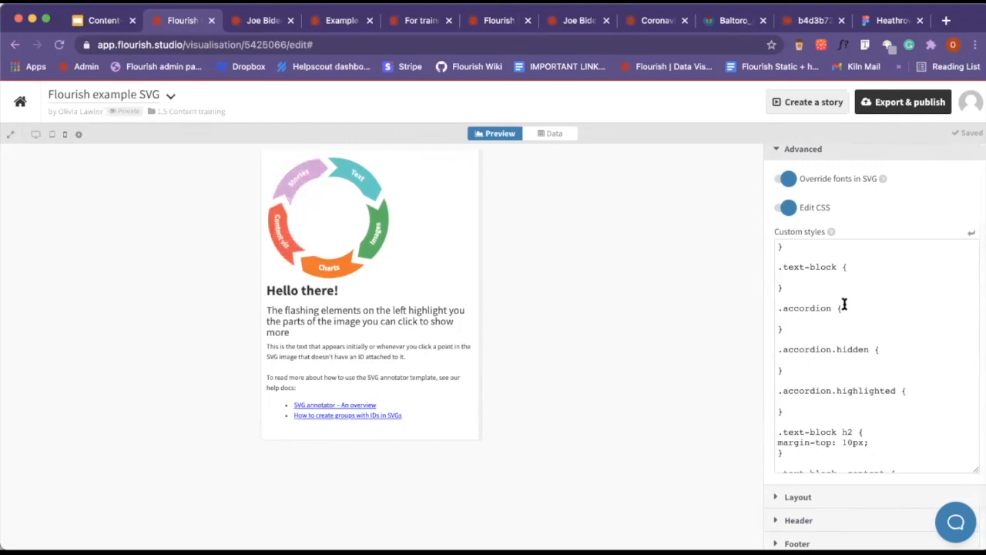
scroll(843, 281, up, 1)
scroll(843, 281, down, 5)
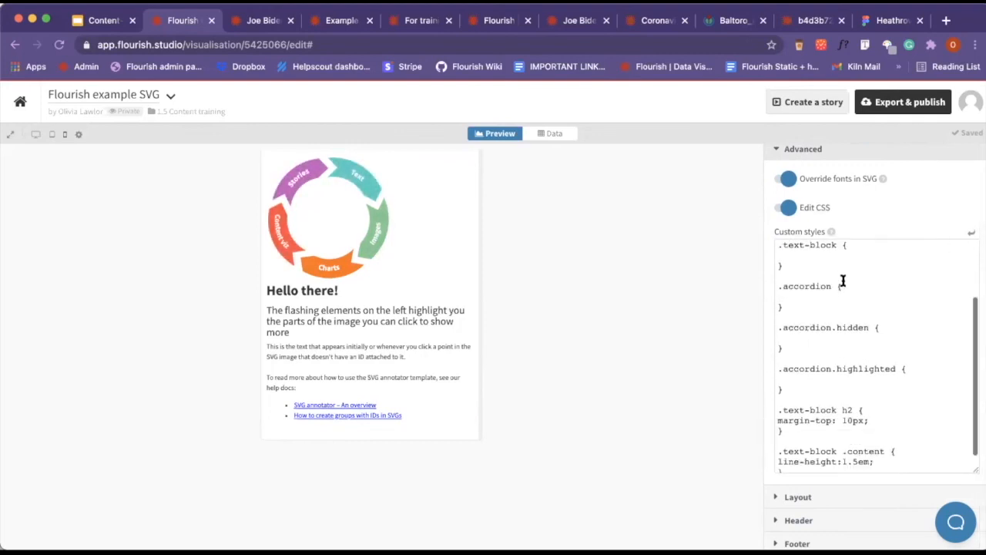
scroll(843, 280, down, 1)
mouse_move(778, 349)
mouse_down()
mouse_move(815, 350)
mouse_move(777, 339)
mouse_up()
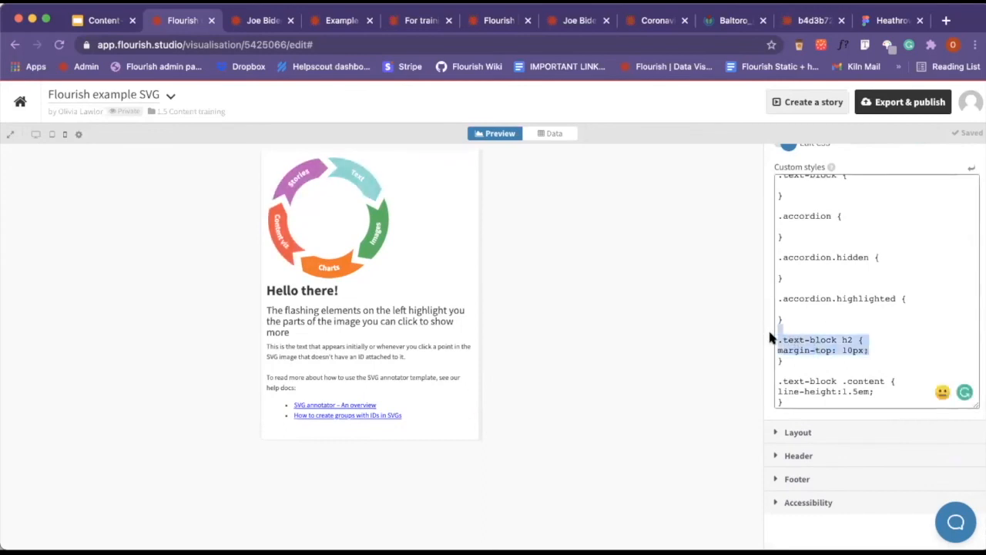
click(804, 344)
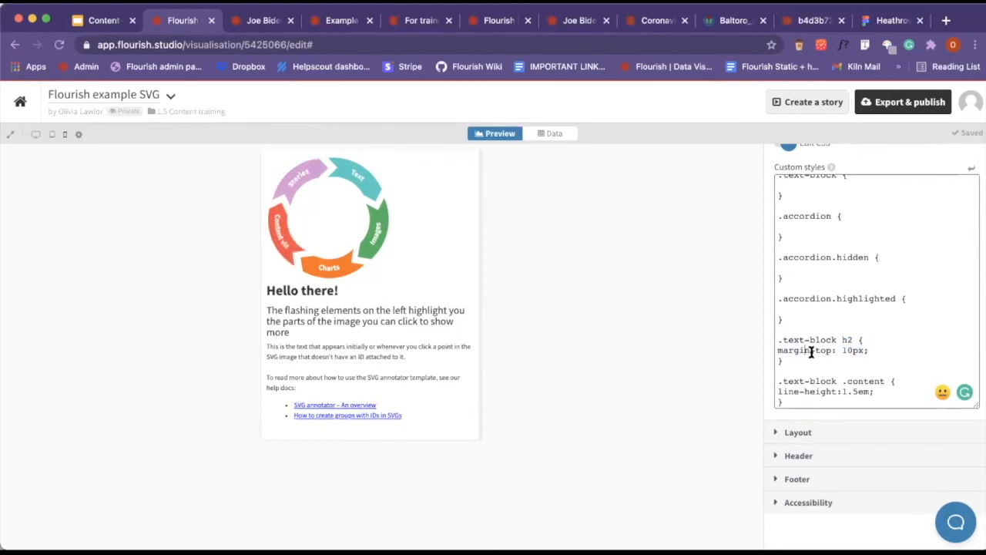
Apply a theme with a serif font and a daffodil logo, and look through the Header settings before collapsing them.
scroll(811, 353, up, 10)
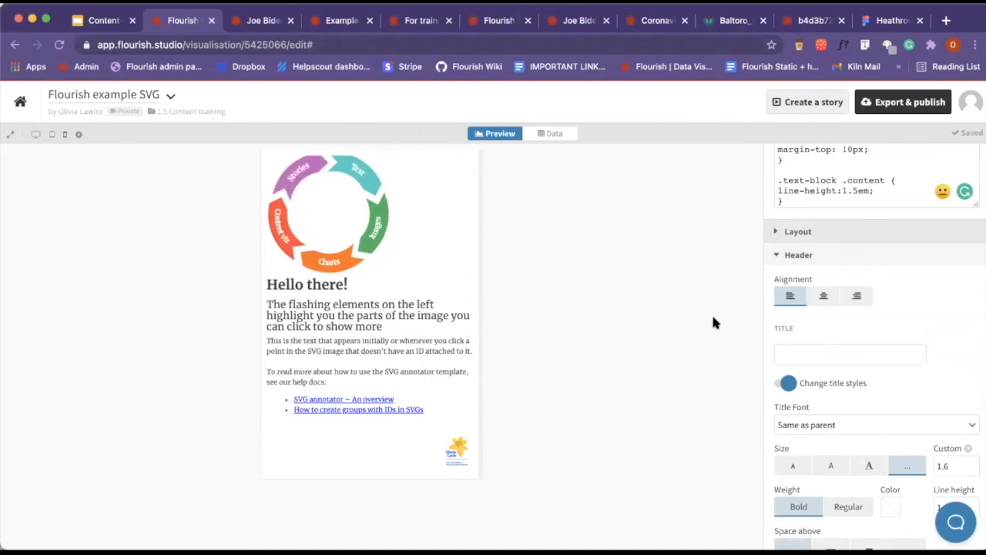
scroll(881, 413, down, 1)
click(819, 249)
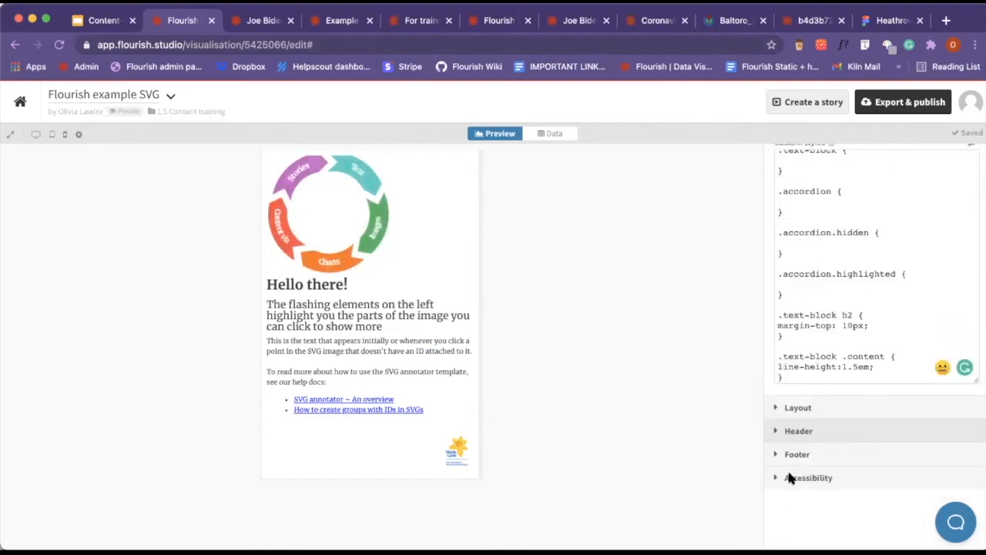
Switch to the Content slide presentation in the browser.
scroll(809, 408, up, 1)
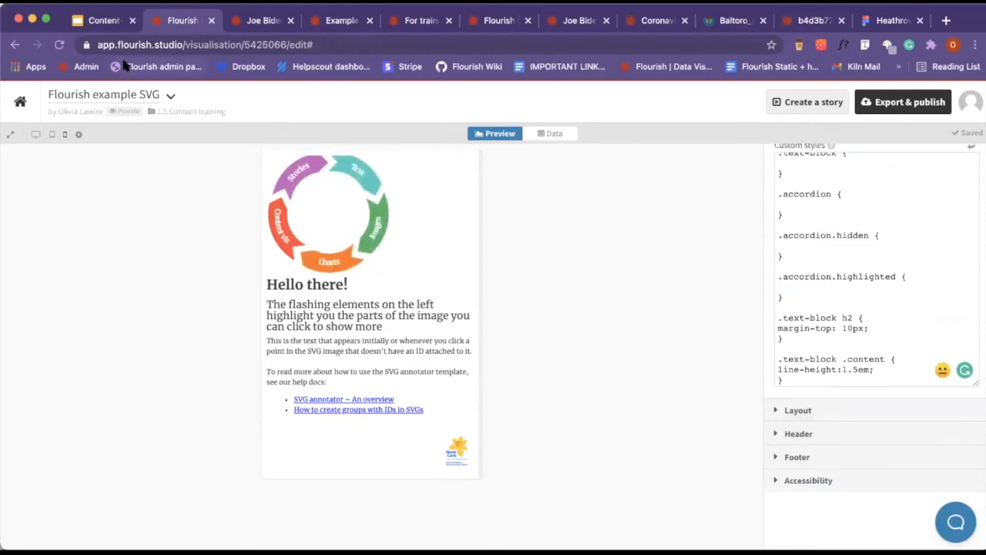
click(104, 20)
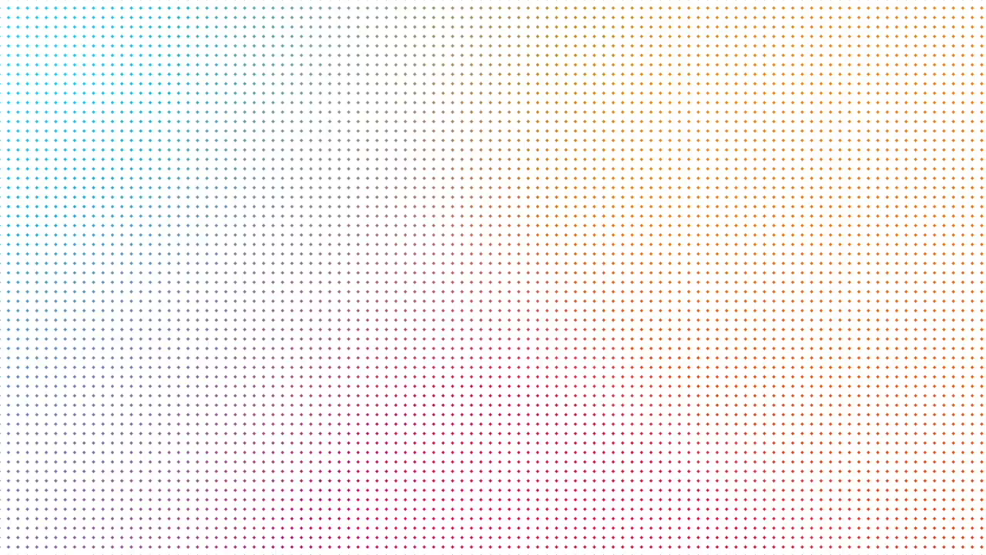